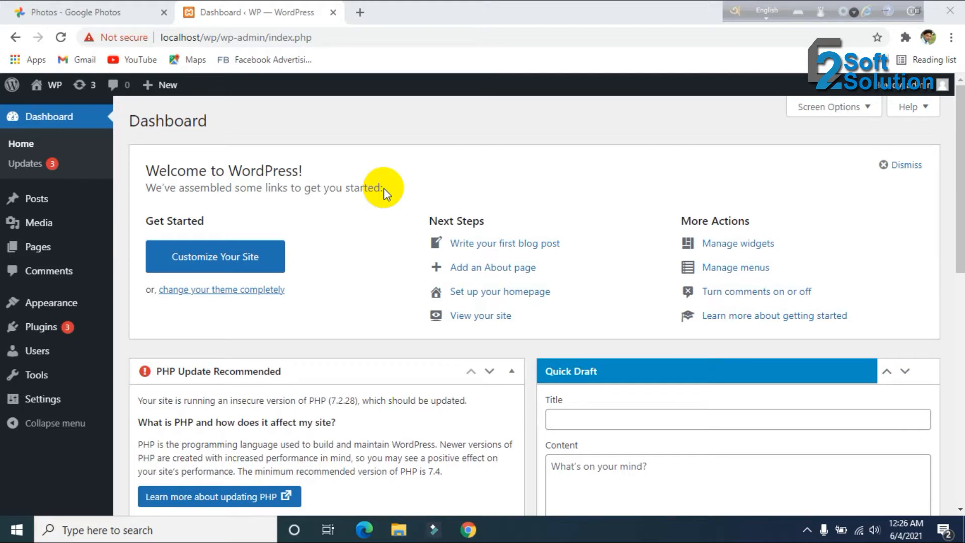
Open the WP site's front end in a new browser tab and look over its home page
mouse_move(50, 85)
right_click(69, 110)
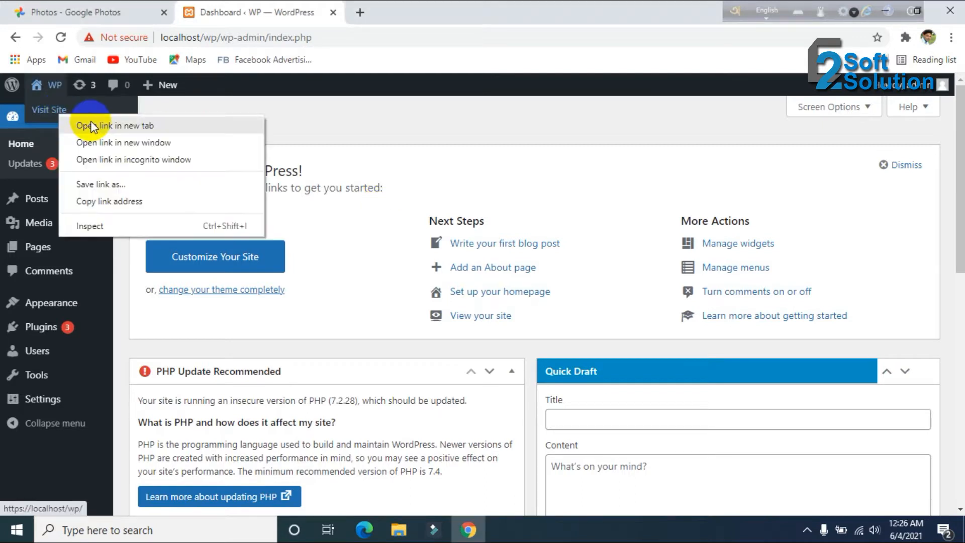
click(89, 122)
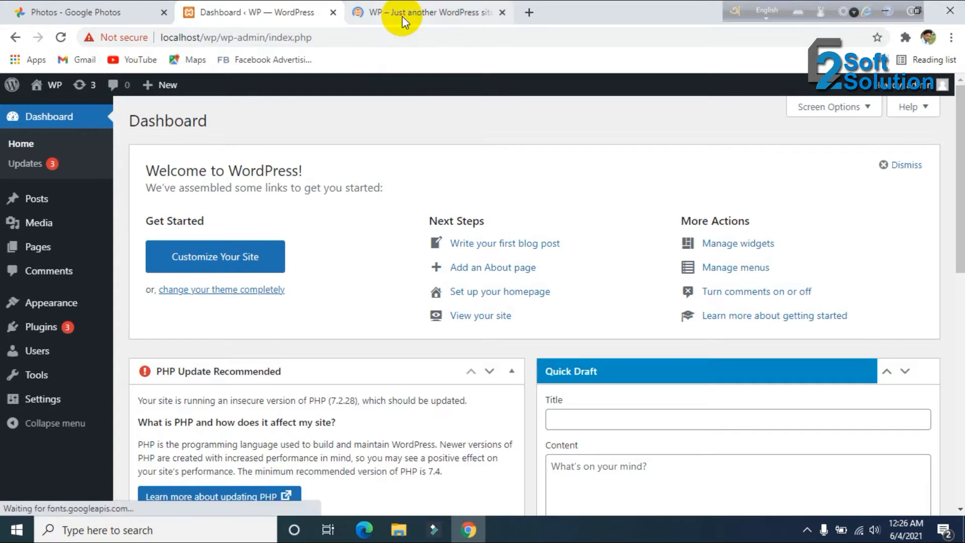
click(403, 16)
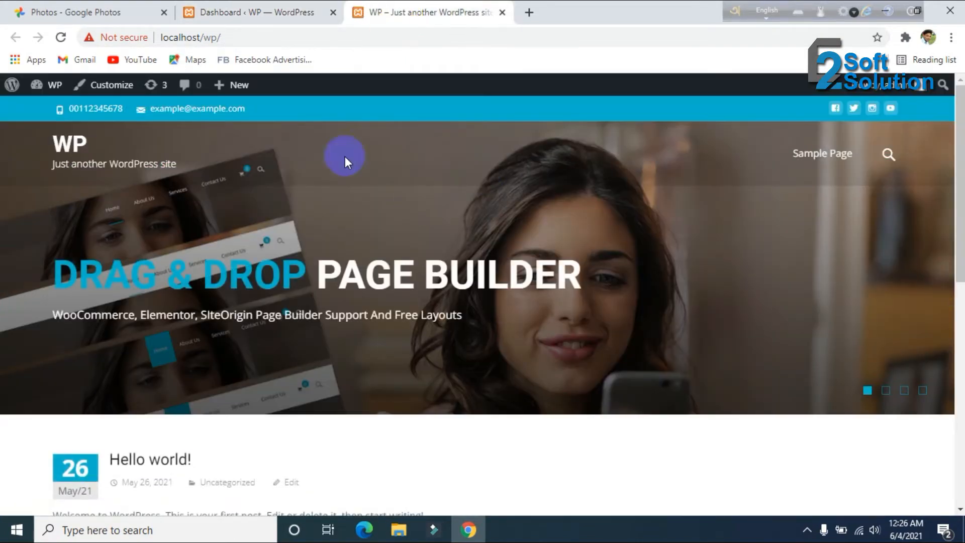
scroll(464, 155, down, 10)
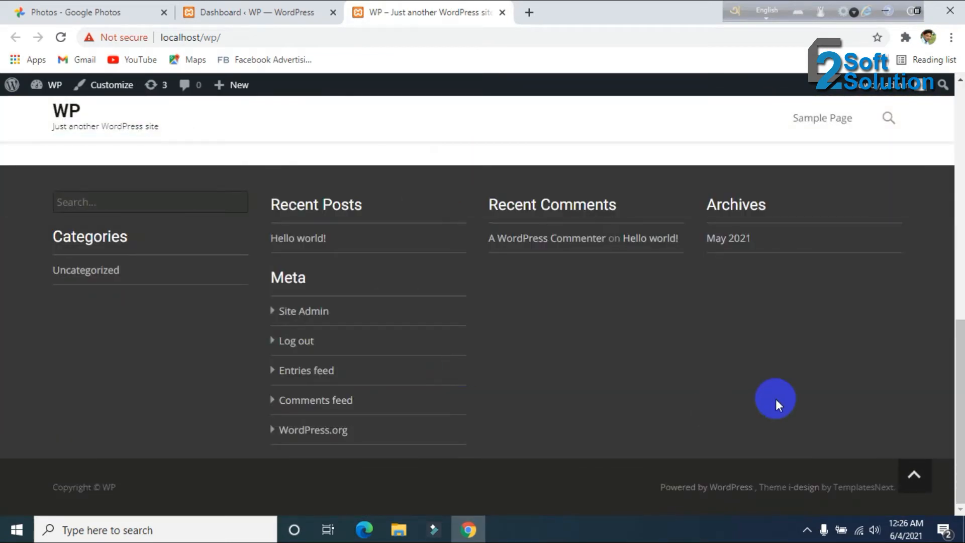
scroll(776, 398, up, 10)
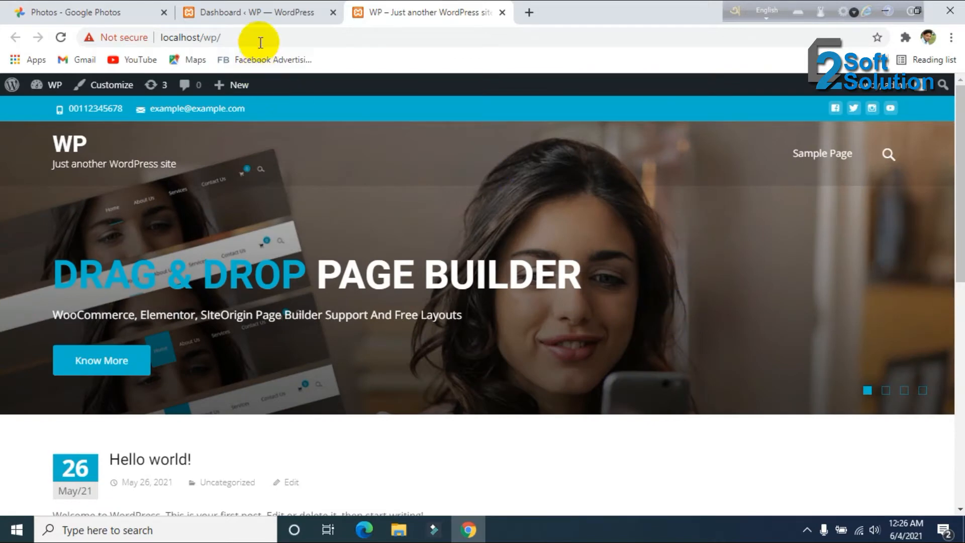
Return to the WordPress dashboard and look through the list of installed plugins
click(257, 14)
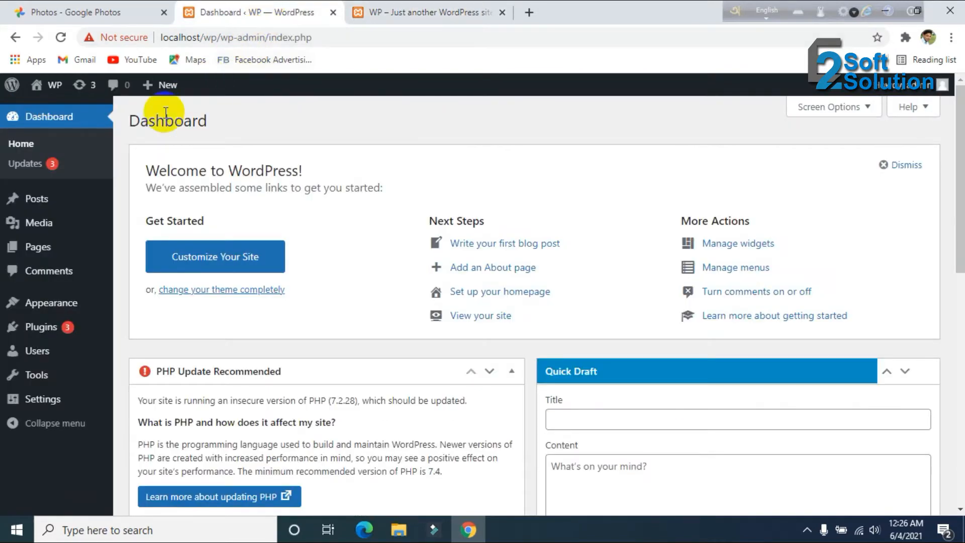
click(51, 334)
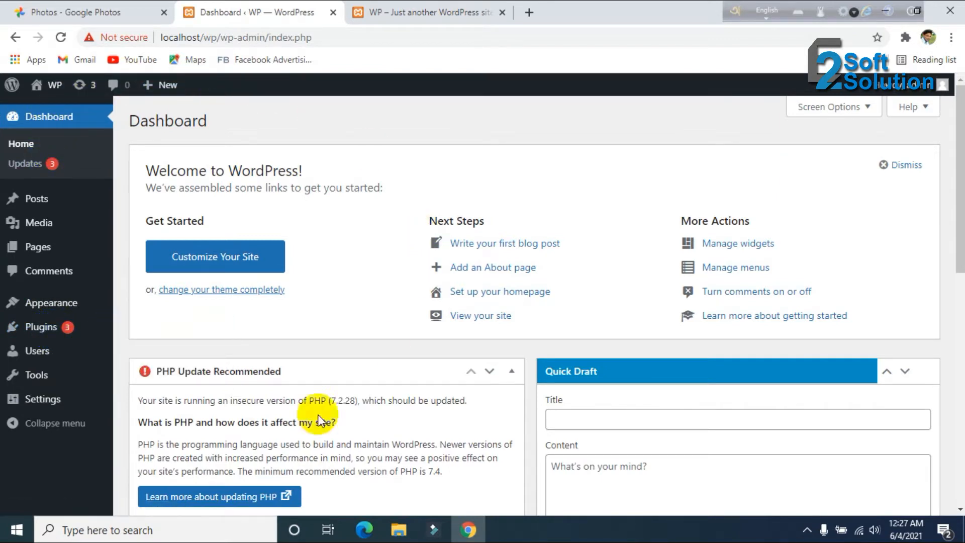
click(54, 230)
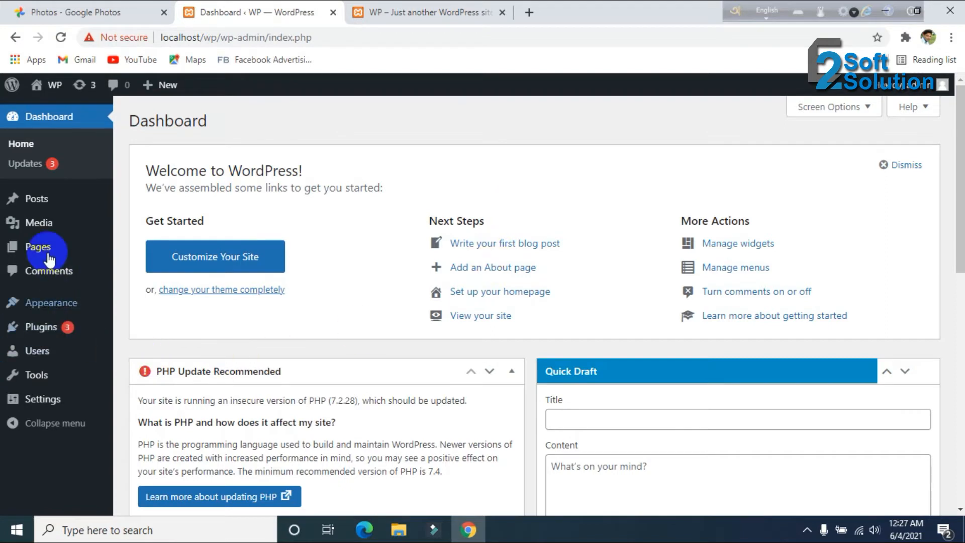
mouse_move(47, 333)
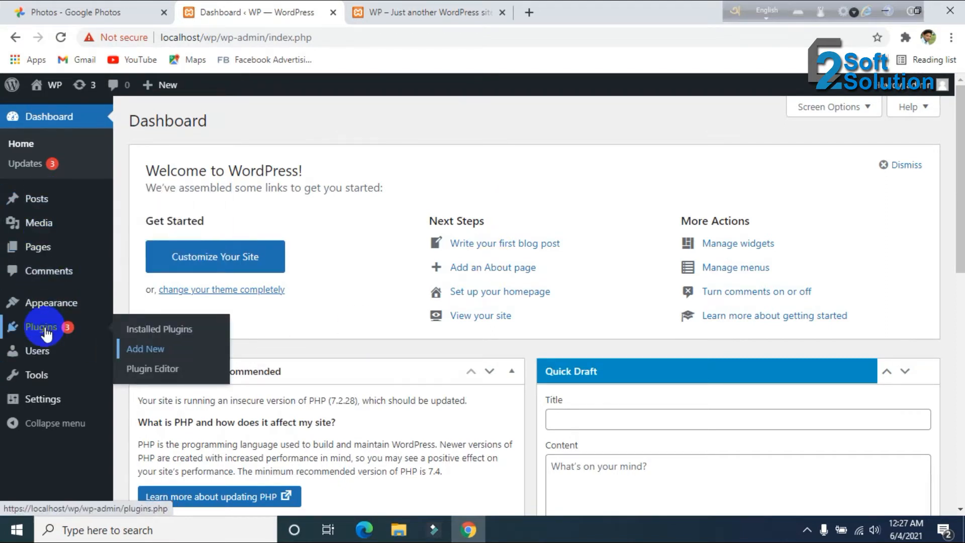
click(159, 336)
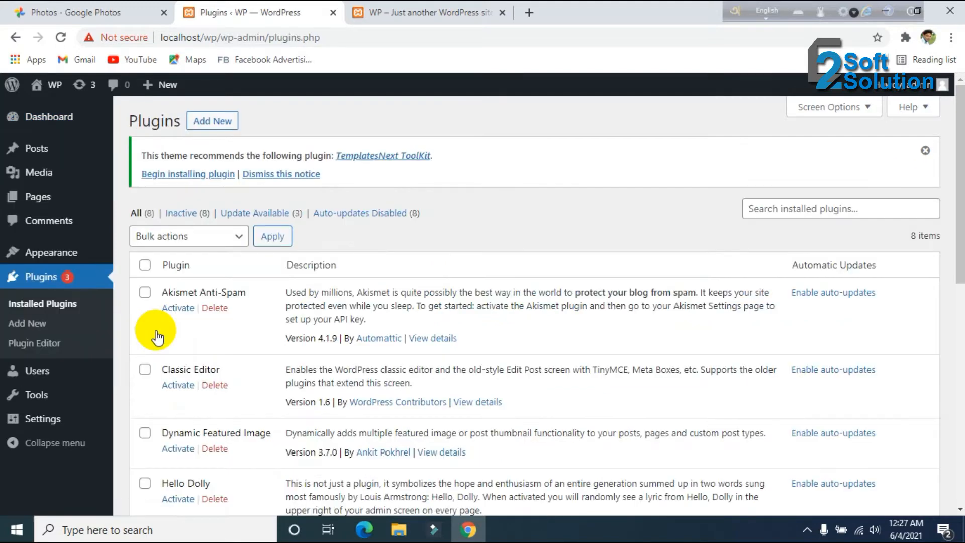
scroll(240, 323, down, 10)
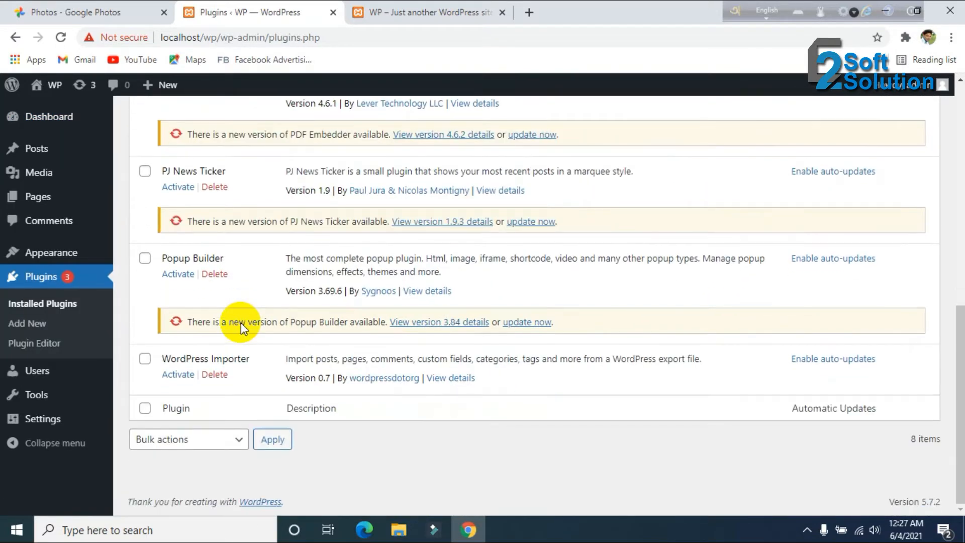
scroll(241, 322, up, 10)
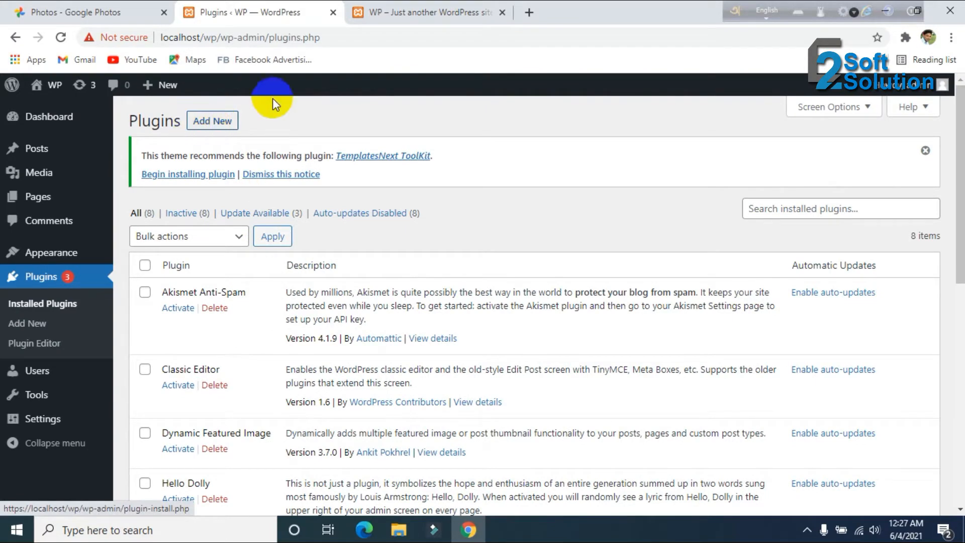
Start adding a new plugin and search the plugin directory for "Contact Form 7"
click(213, 128)
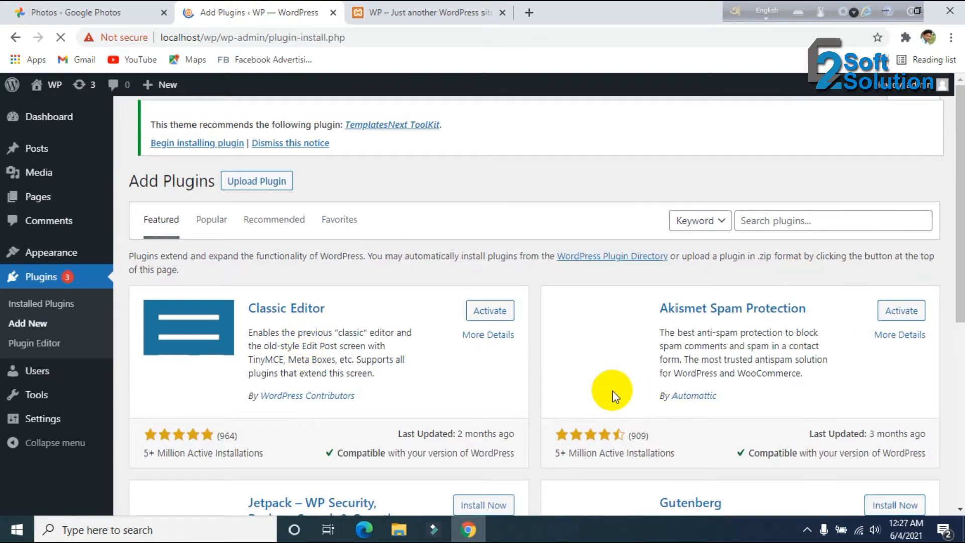
scroll(612, 390, down, 5)
scroll(633, 276, up, 5)
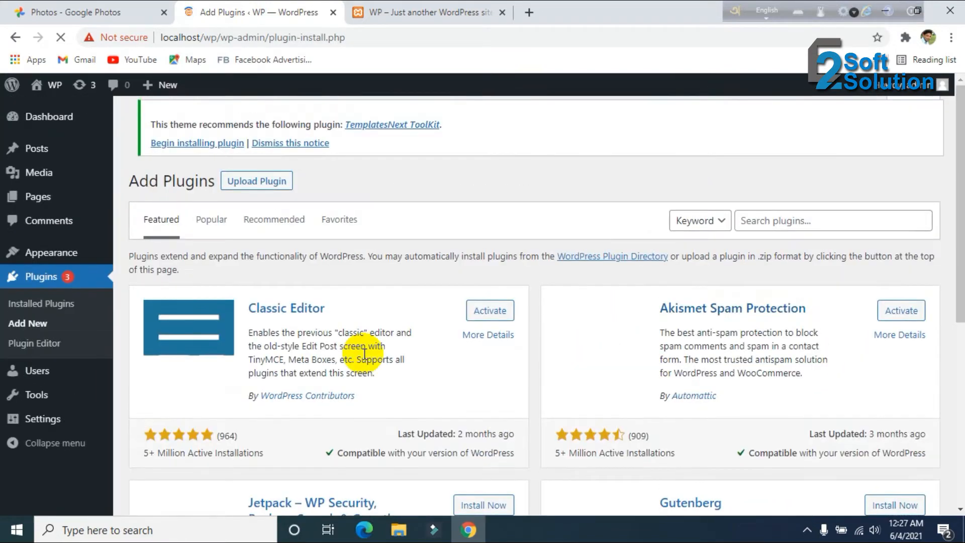
click(794, 223)
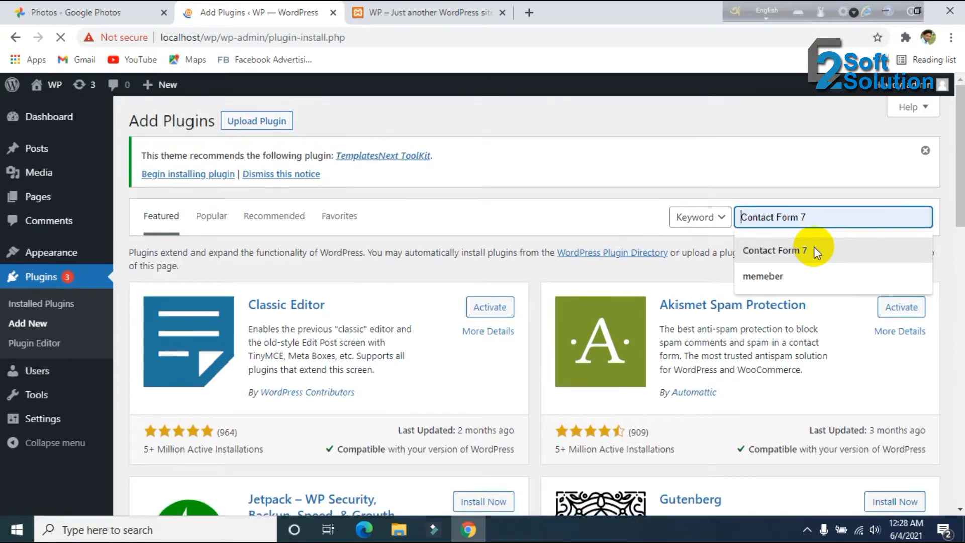
click(813, 246)
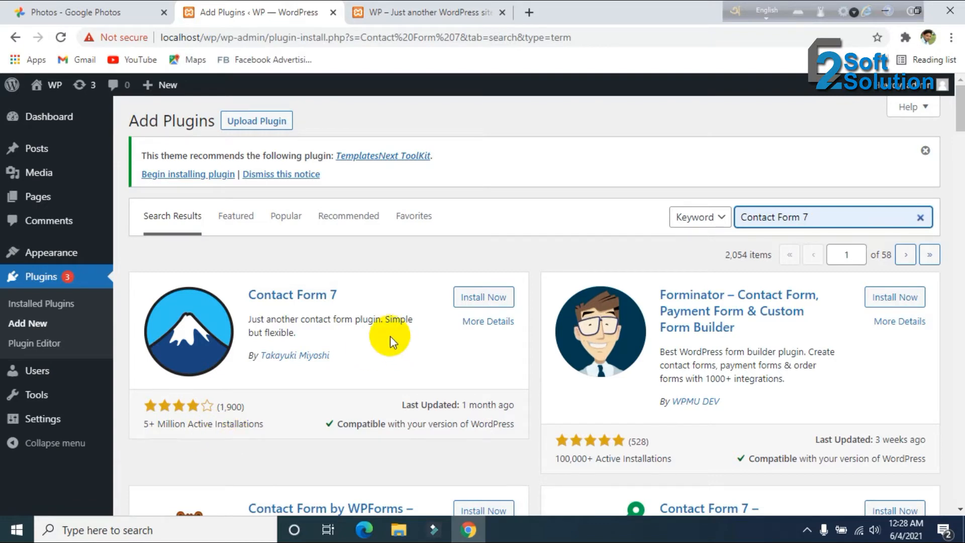
Install and activate the Contact Form 7 plugin
click(491, 298)
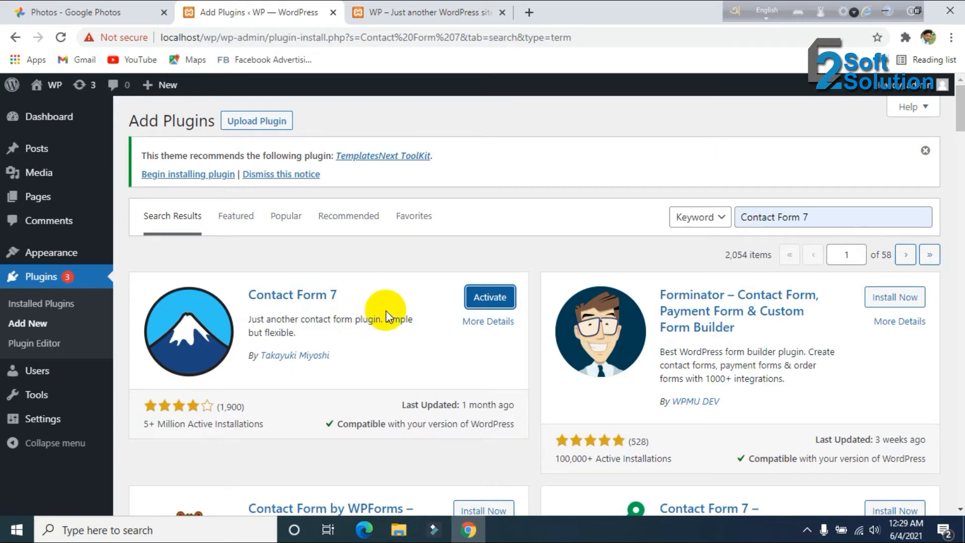
click(495, 303)
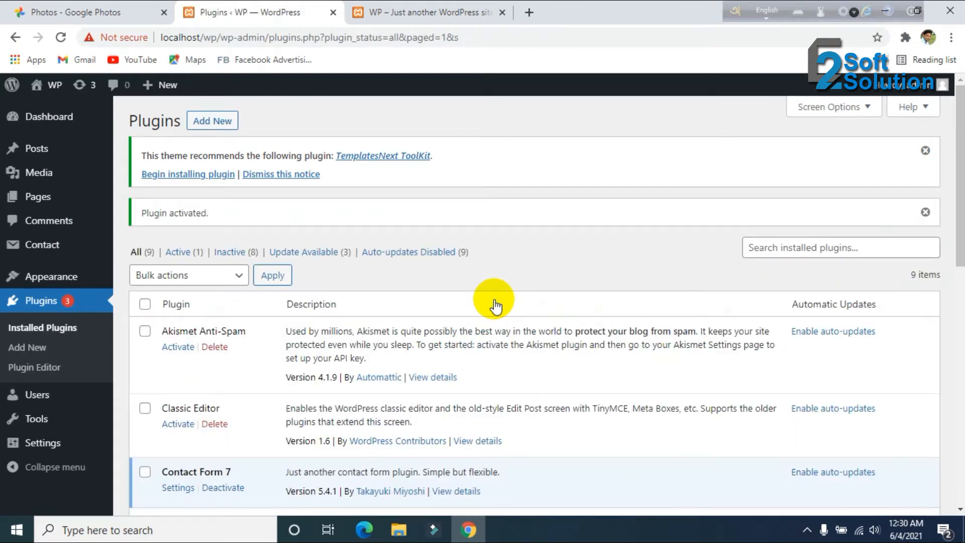
Open the settings of the Contact Form 7 plugin from the installed plugins list
scroll(496, 300, down, 3)
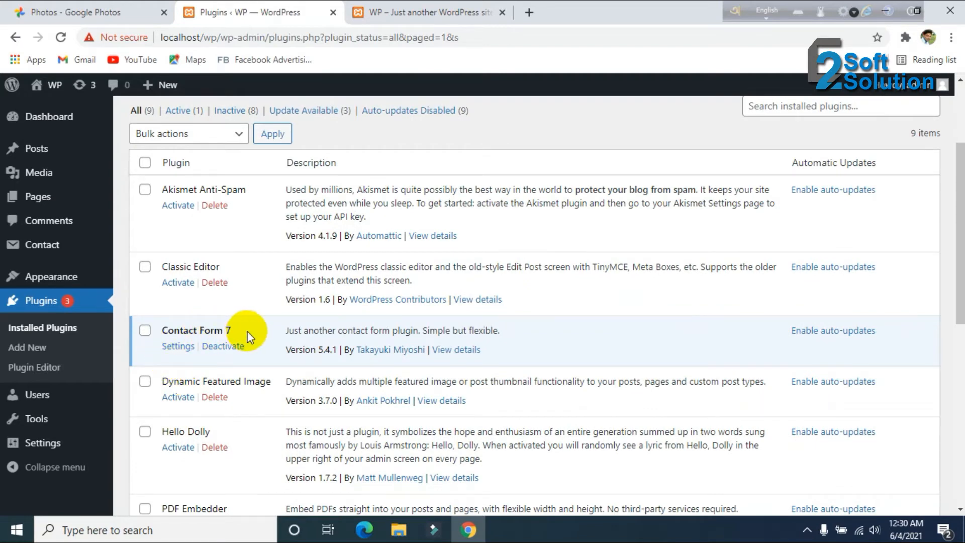
scroll(201, 327, up, 3)
scroll(289, 401, down, 2)
scroll(290, 400, down, 3)
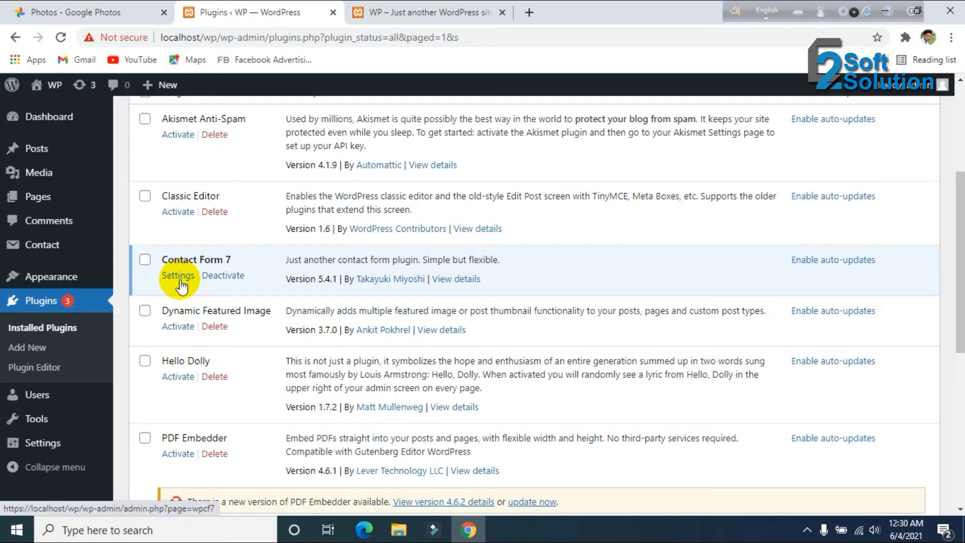
click(179, 279)
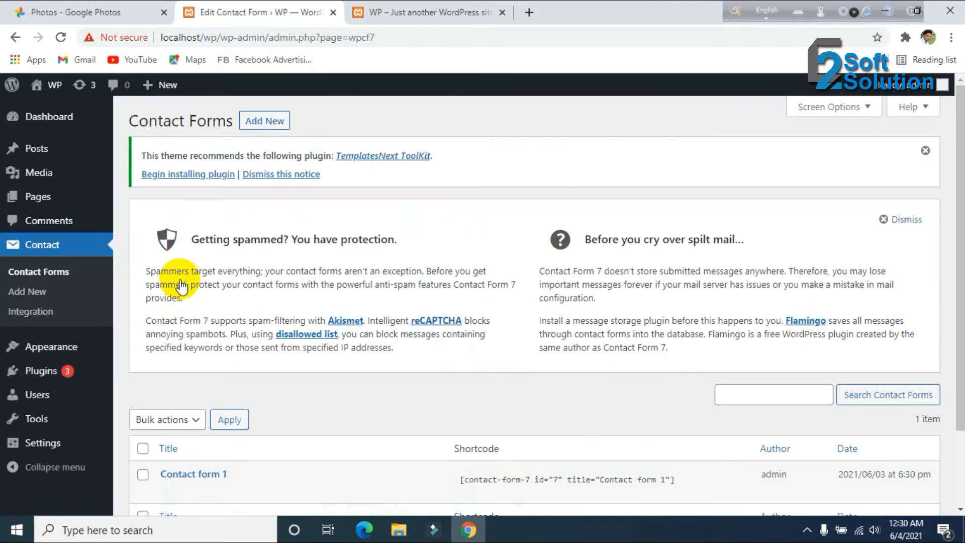
Open the page for adding a new contact form in a new browser tab and place that tab beside the contact forms list tab
scroll(182, 281, down, 2)
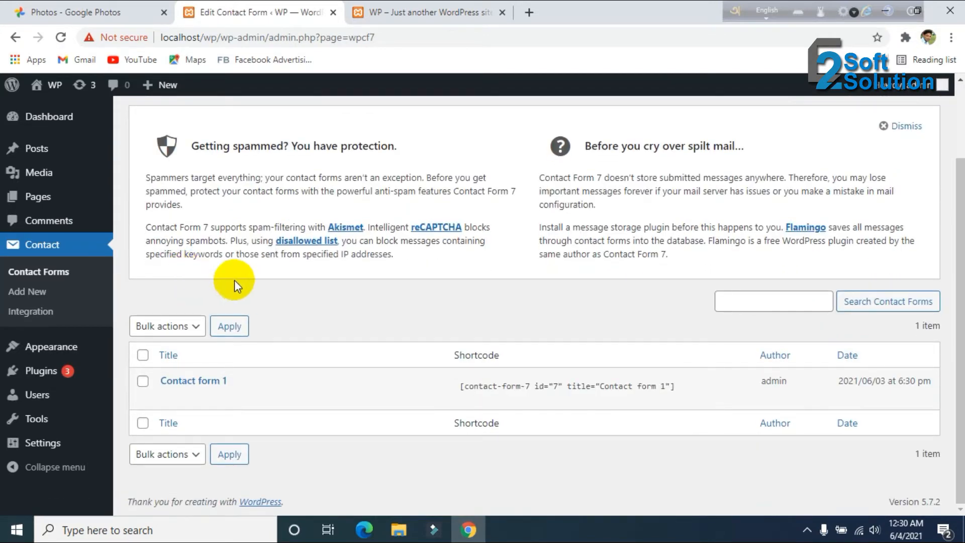
mouse_move(169, 391)
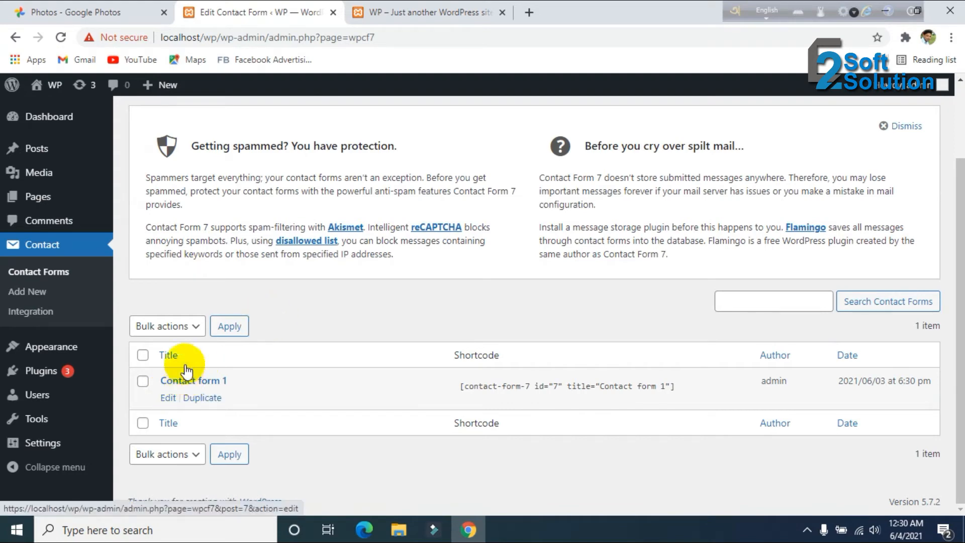
scroll(280, 458, up, 2)
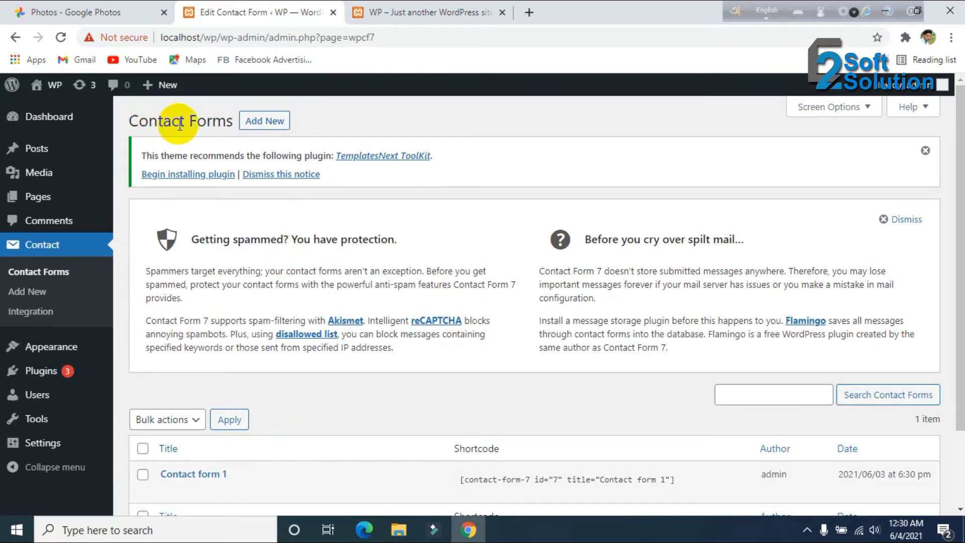
scroll(314, 267, down, 1)
scroll(314, 264, down, 2)
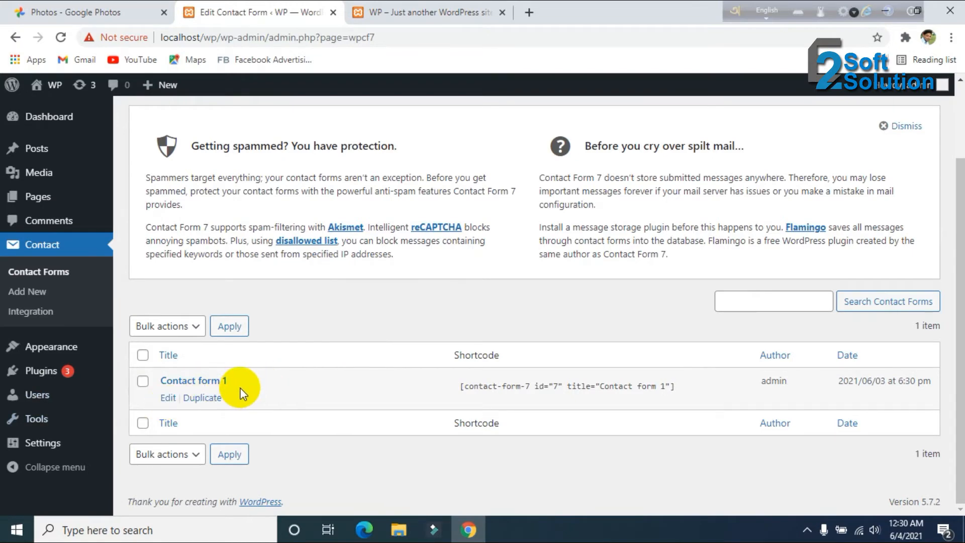
scroll(239, 394, up, 2)
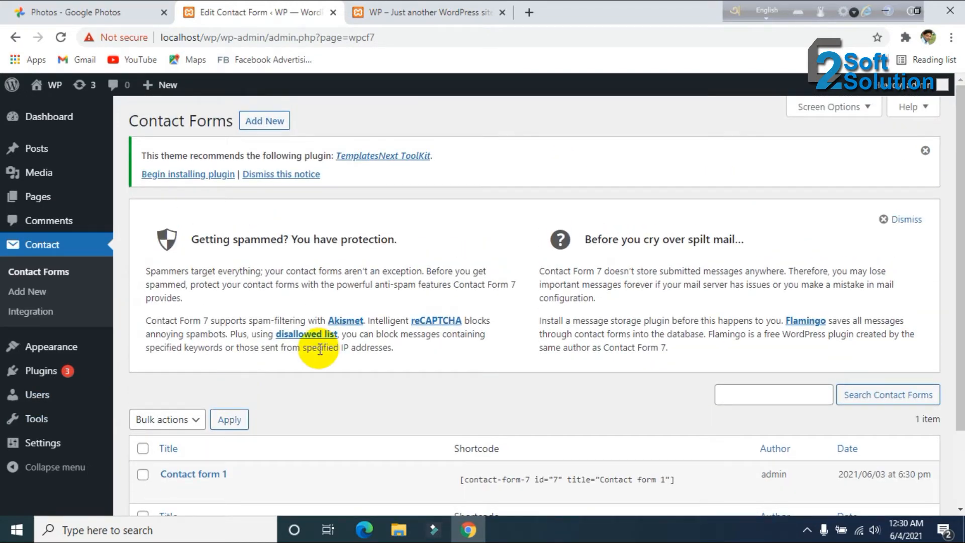
right_click(269, 125)
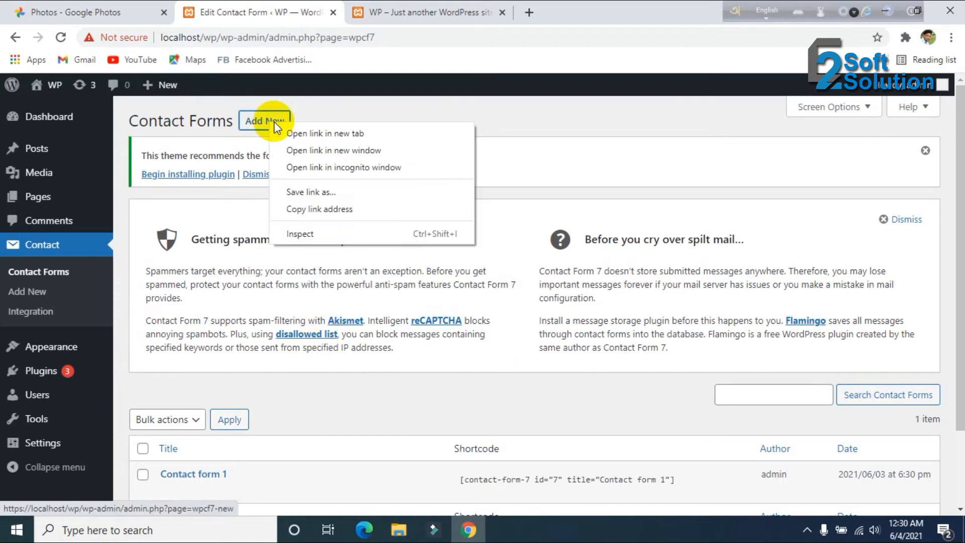
click(297, 132)
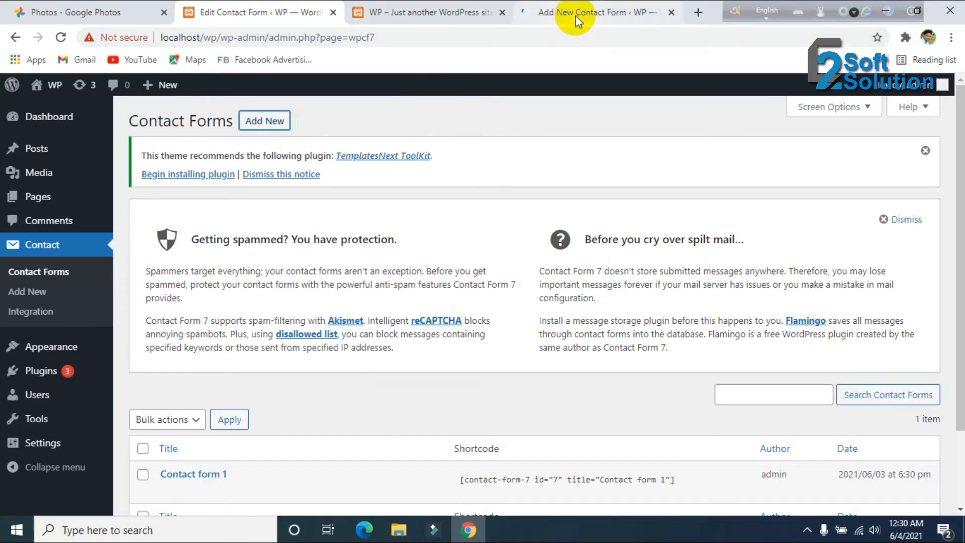
drag(575, 16, 398, 20)
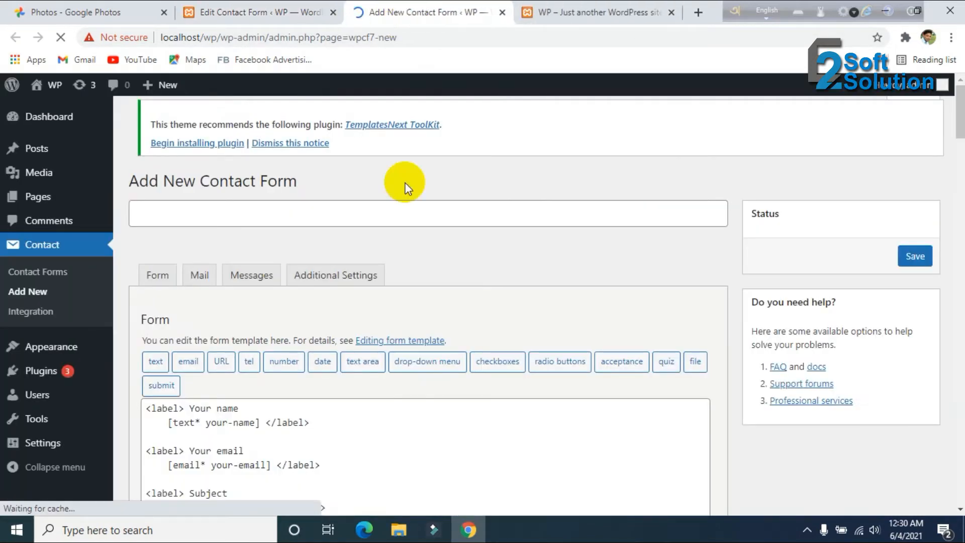
Title the new contact form "Contact Us" and bring up its form template
click(237, 218)
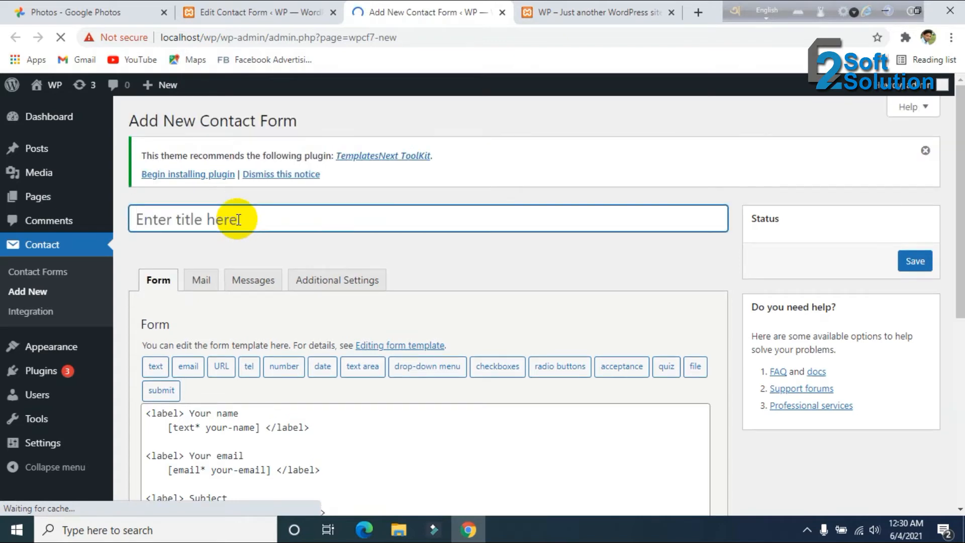
scroll(246, 301, down, 4)
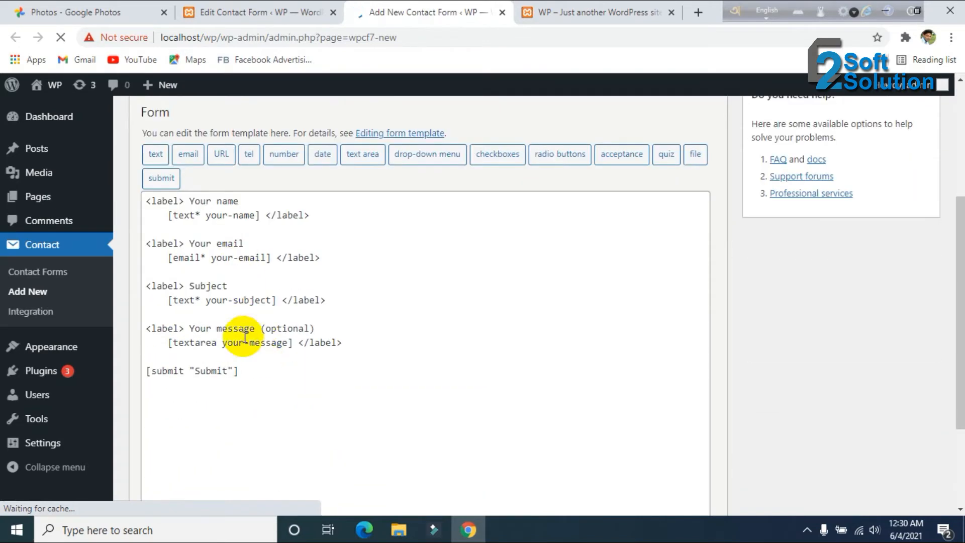
scroll(247, 366, up, 2)
scroll(352, 370, up, 3)
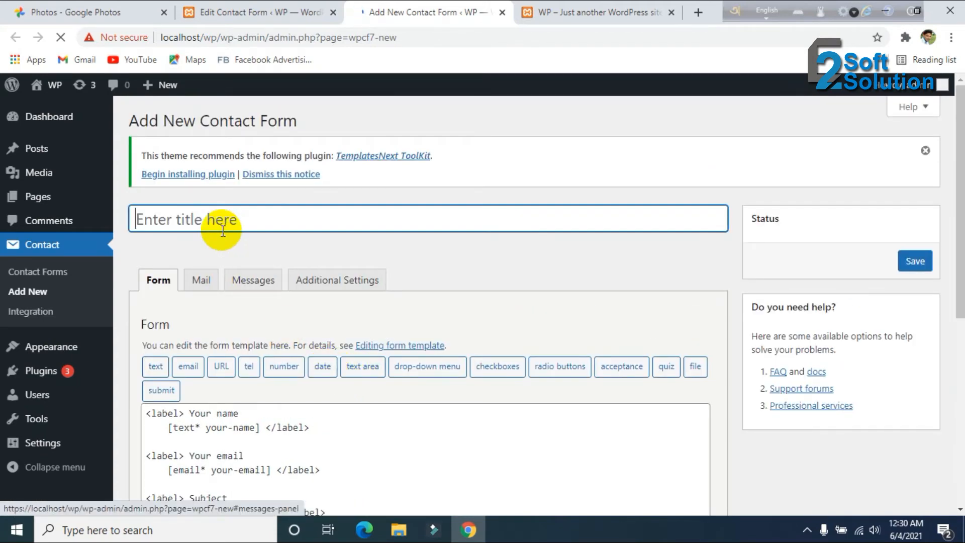
text(Contact Us)
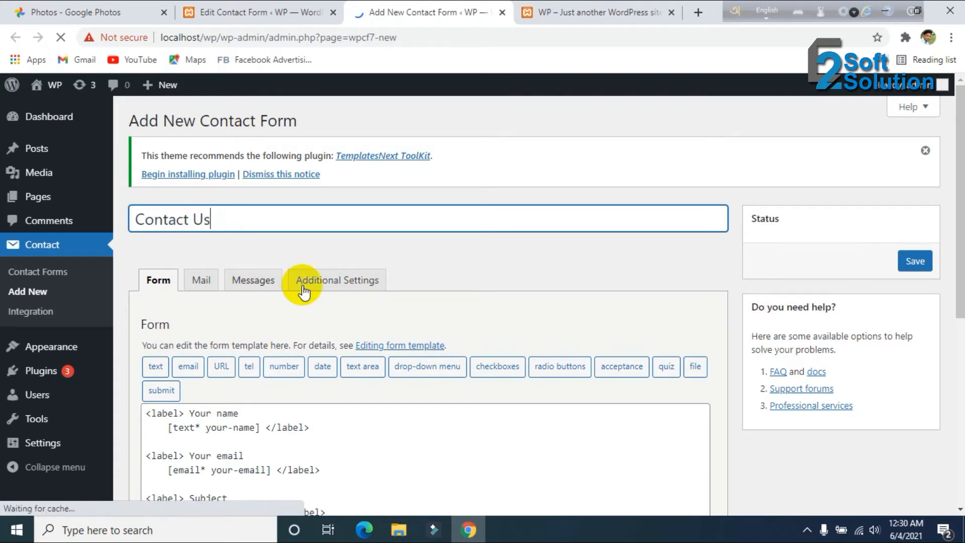
scroll(302, 267, down, 1)
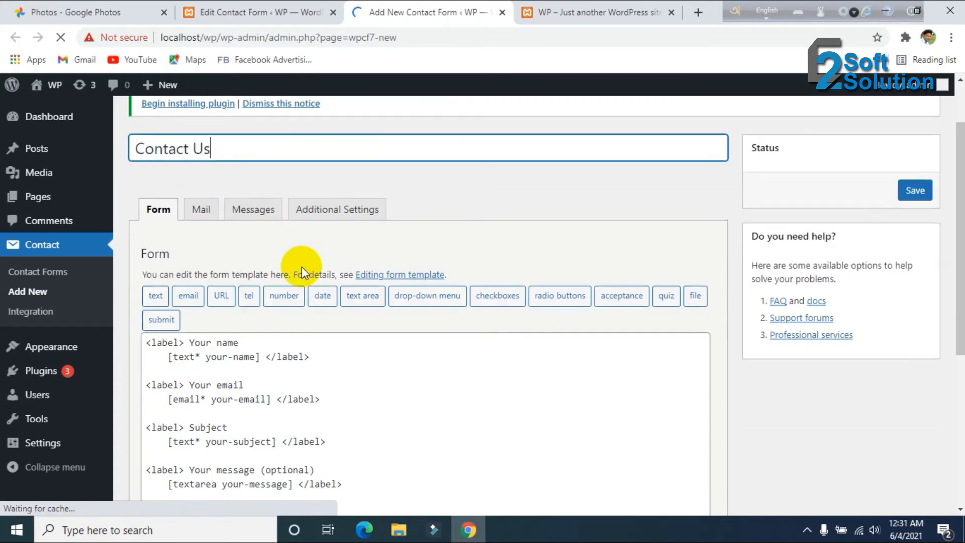
scroll(302, 267, down, 1)
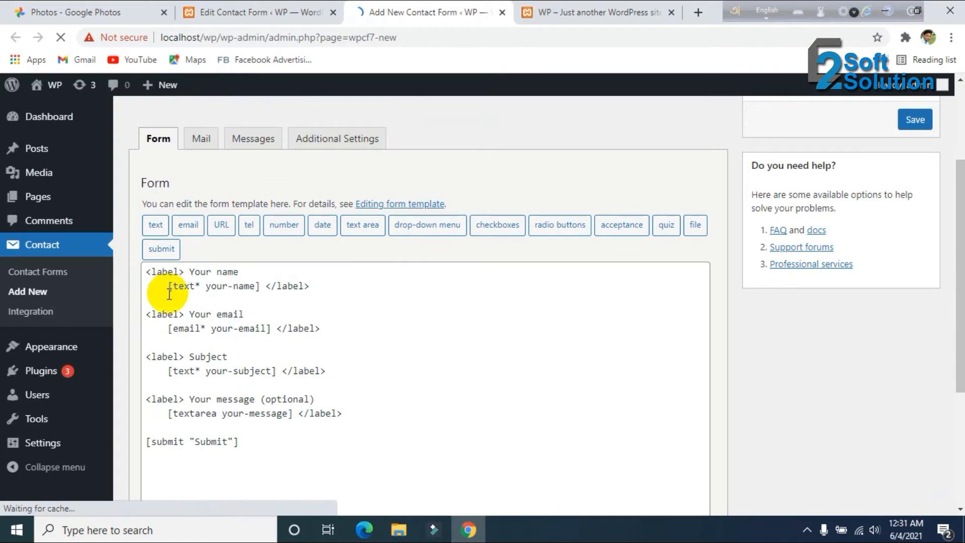
Examine the label and field tags for name, email, subject and message in the form template
drag(240, 272, 109, 275)
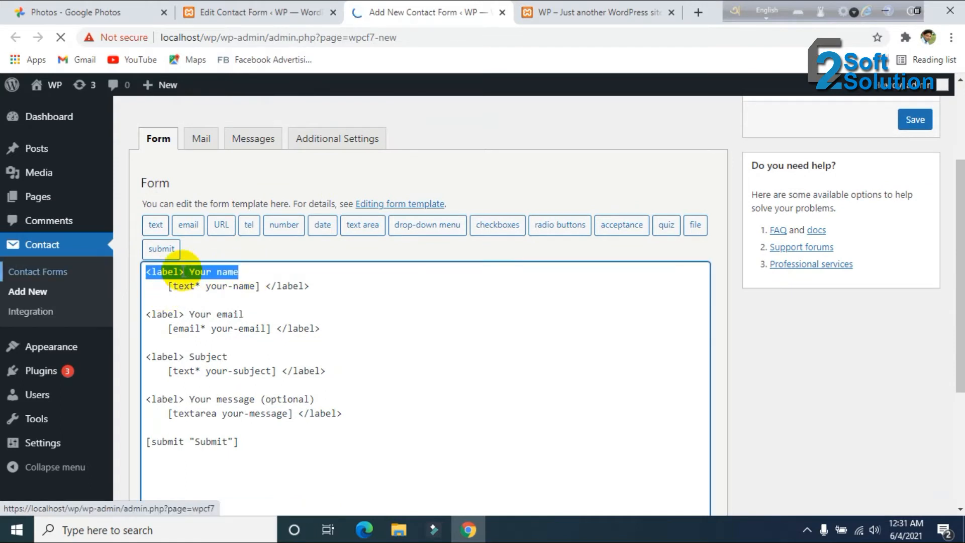
click(206, 269)
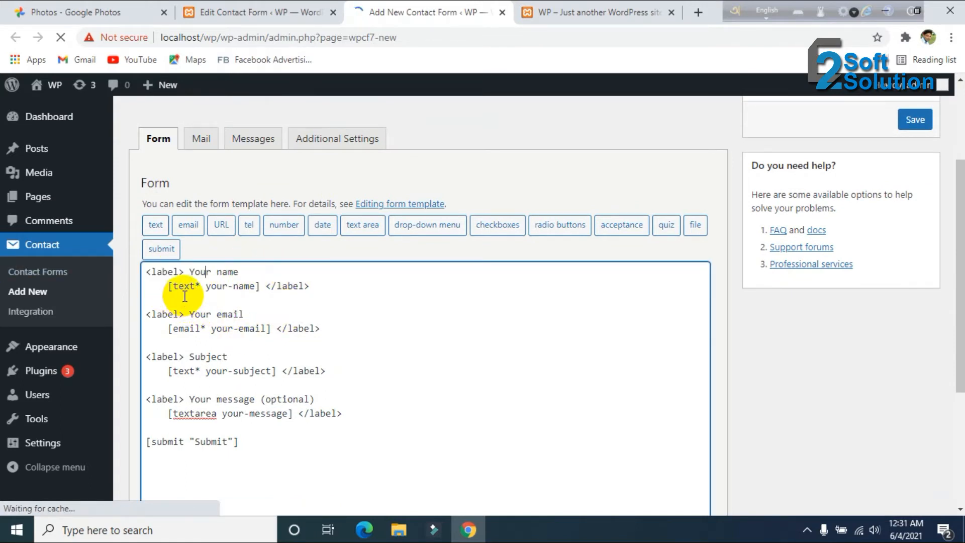
drag(265, 286, 318, 280)
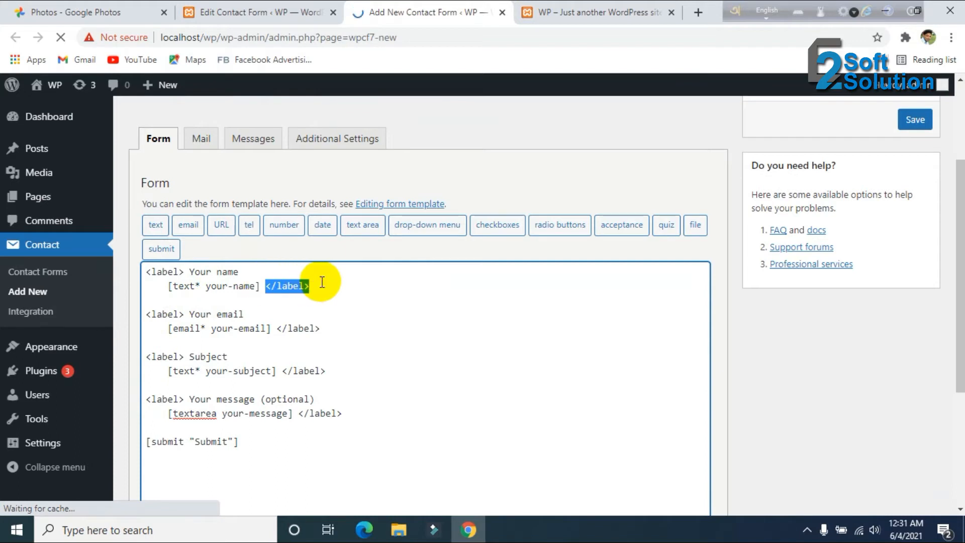
drag(182, 316, 123, 315)
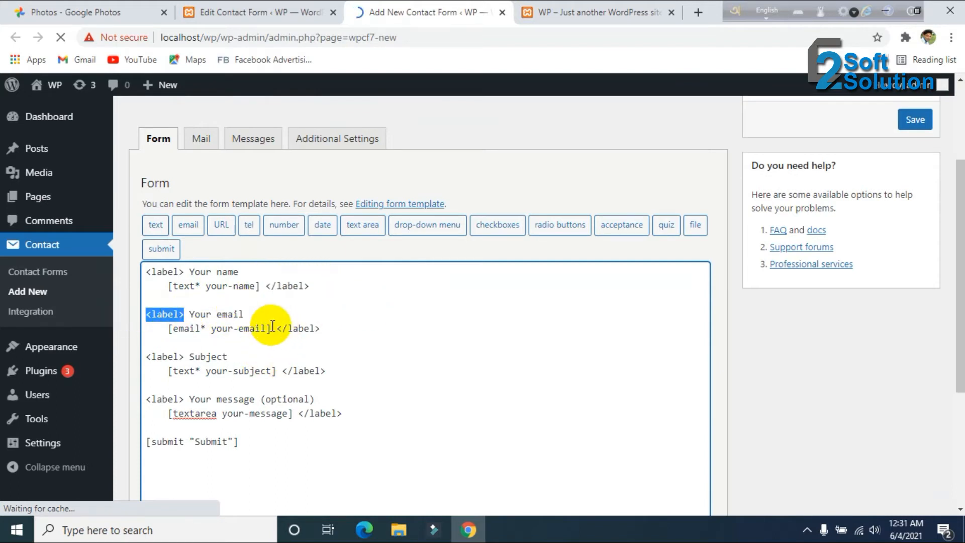
drag(272, 329, 174, 338)
click(386, 335)
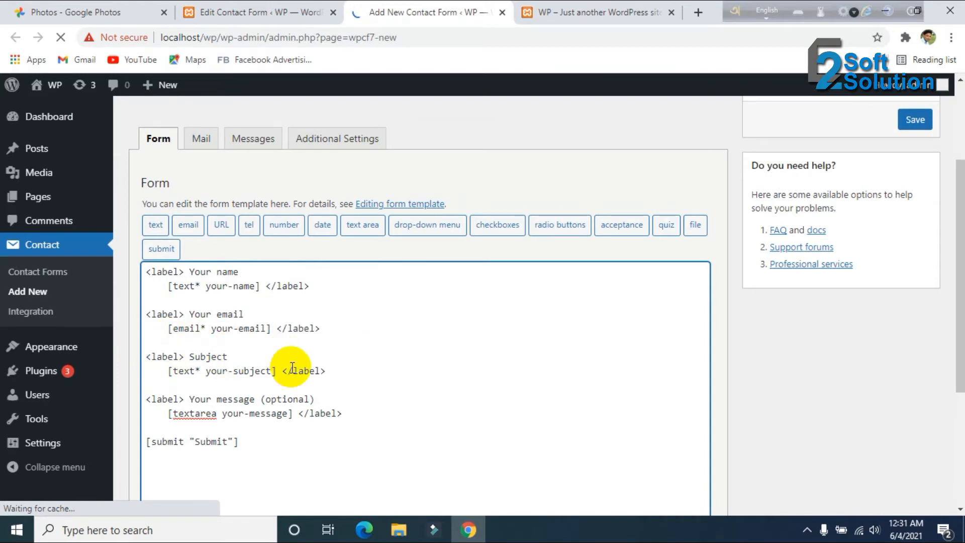
scroll(291, 370, down, 3)
scroll(291, 366, up, 4)
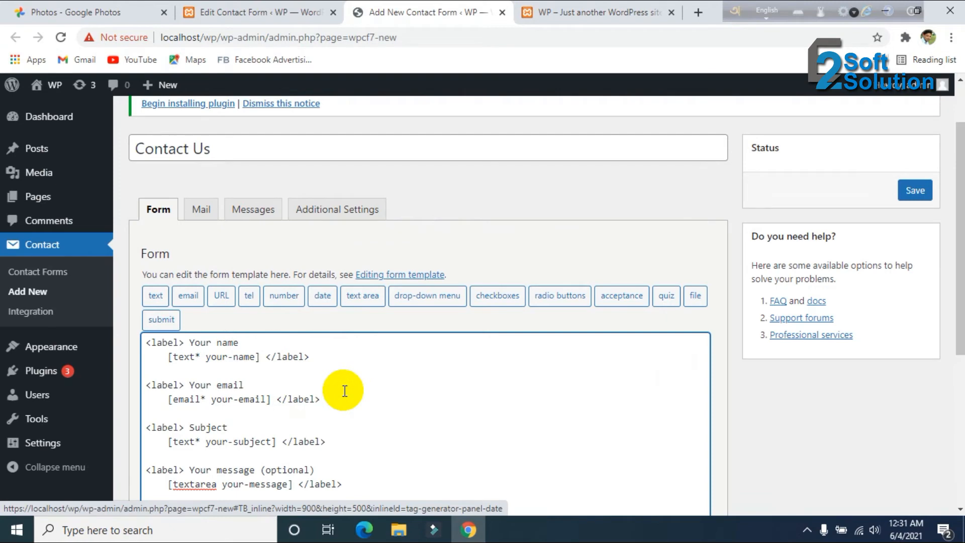
scroll(349, 396, down, 1)
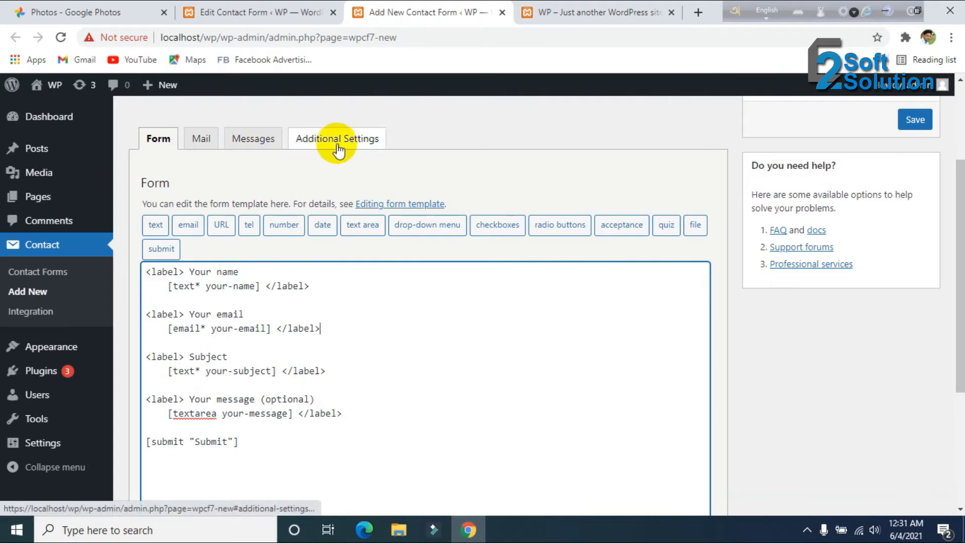
Look through the form's Mail, Messages and Additional Settings sections, and return to the form template
click(204, 146)
click(254, 141)
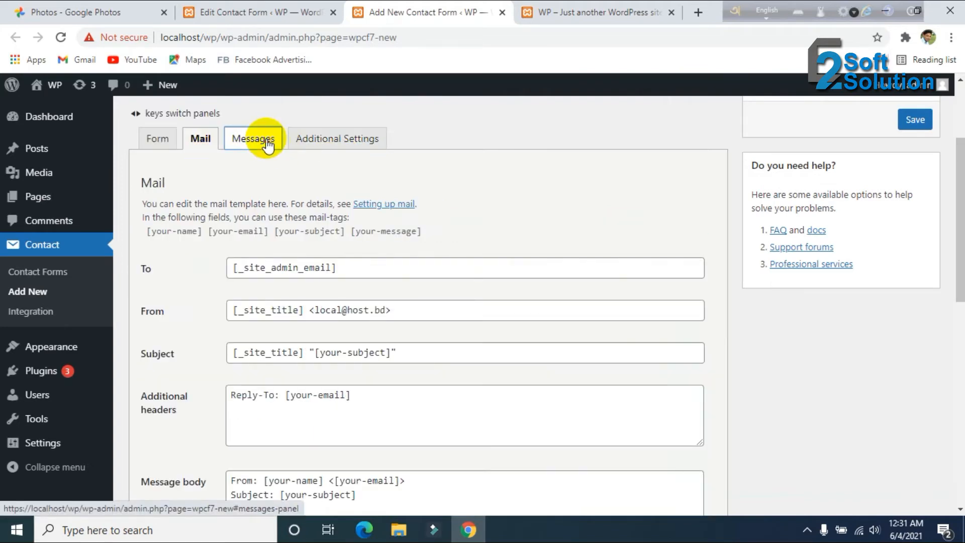
click(319, 142)
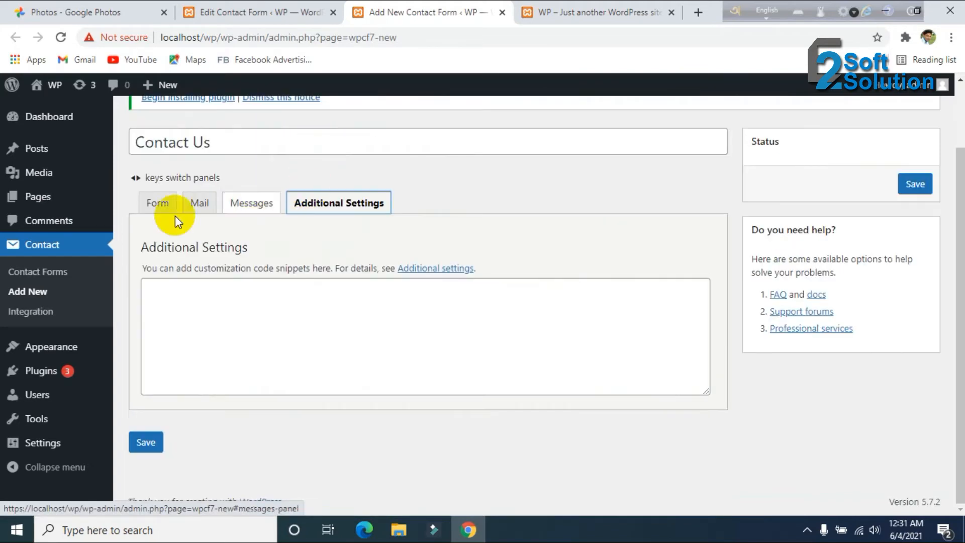
click(160, 205)
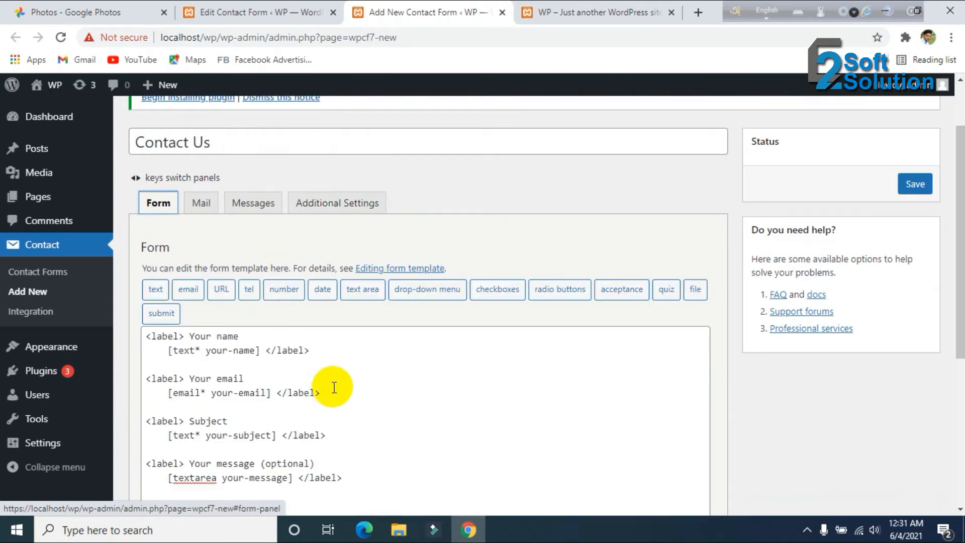
scroll(335, 386, down, 2)
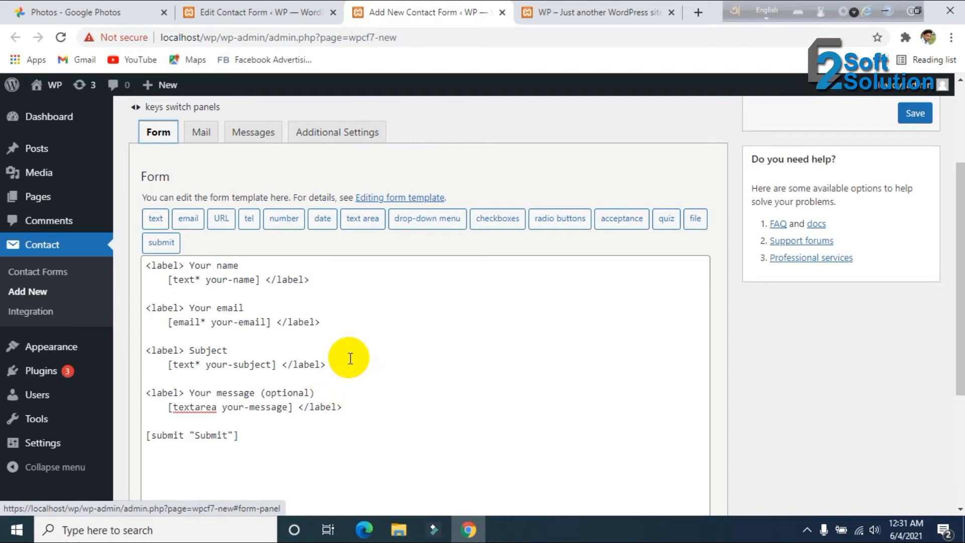
scroll(348, 354, up, 3)
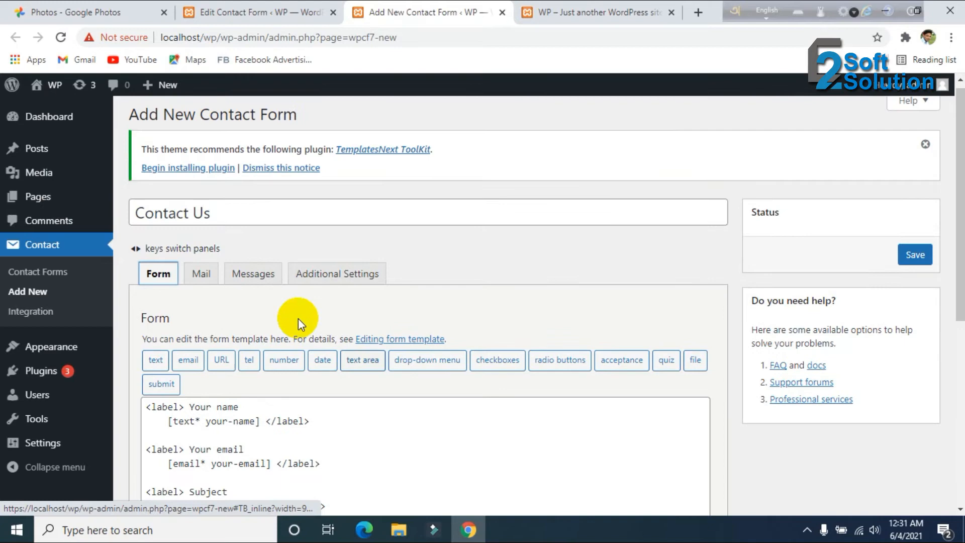
Save the Contact Us form and copy its shortcode
click(200, 275)
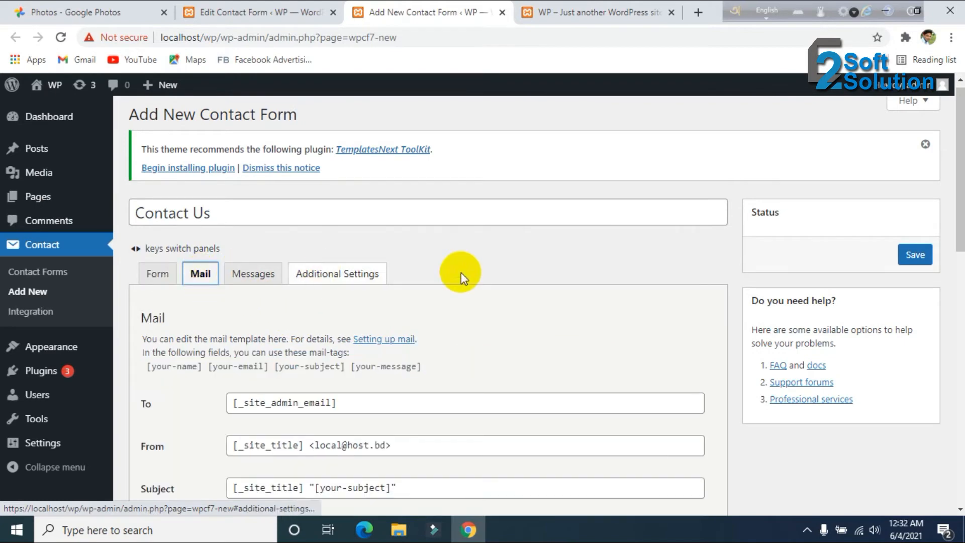
click(916, 254)
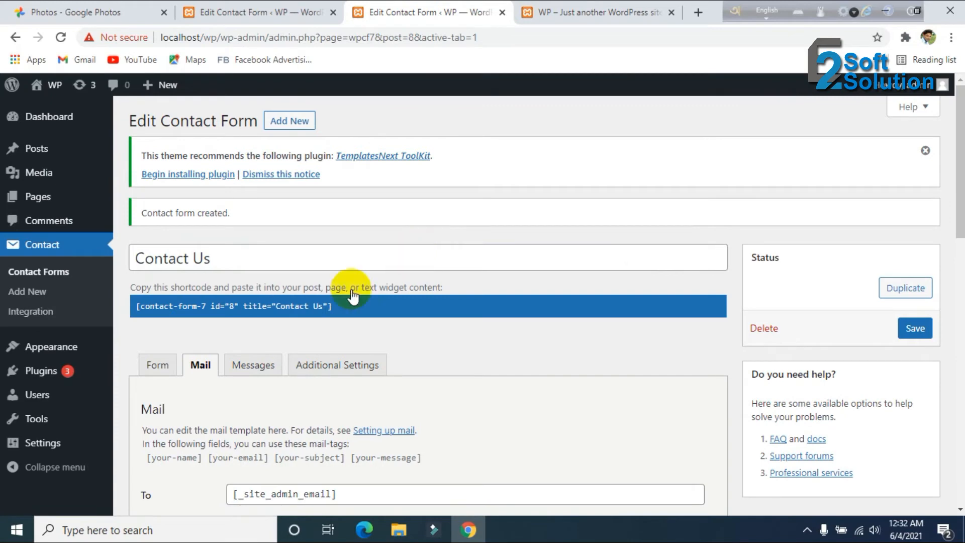
click(136, 306)
key(ctrl+c)
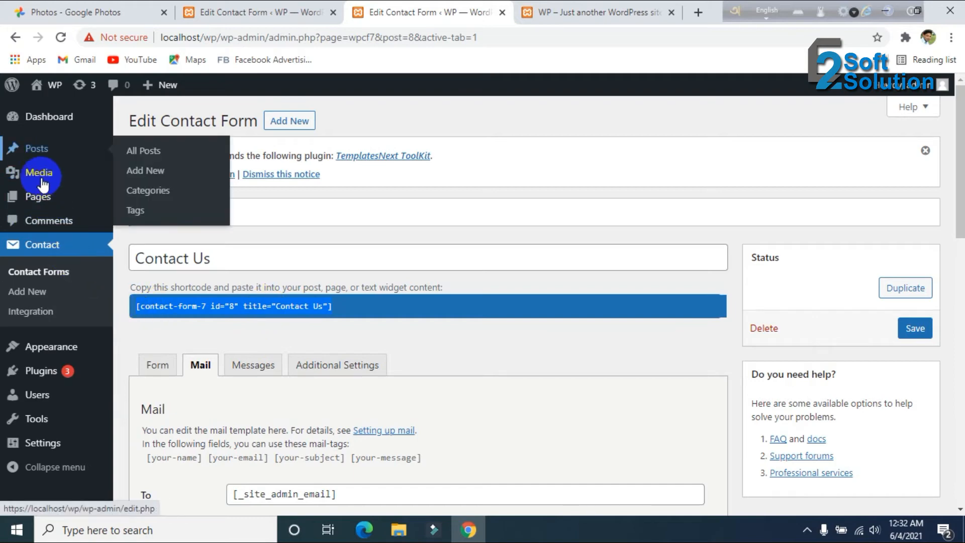
Open the editor for adding a new page in a new browser tab and go through its welcome guide to close it
mouse_move(40, 204)
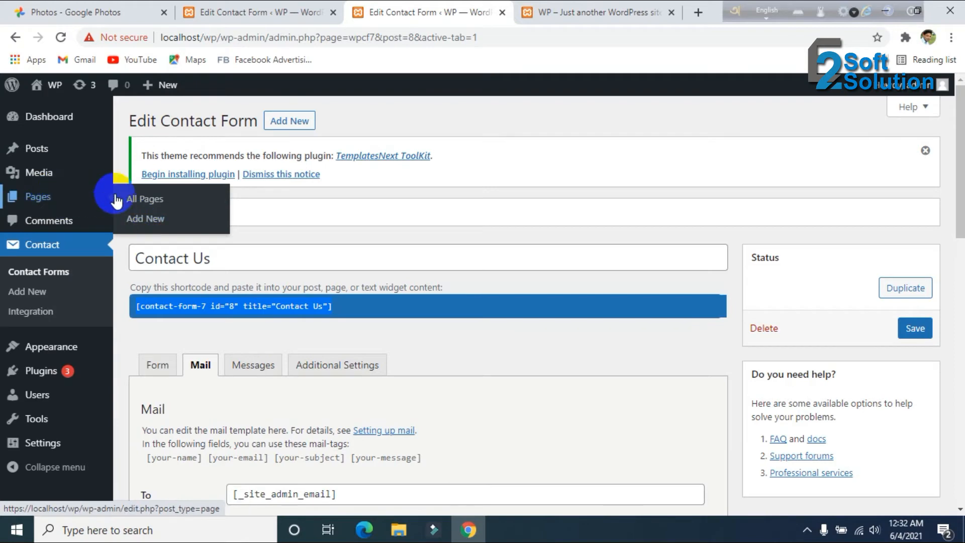
right_click(144, 219)
click(161, 230)
click(563, 7)
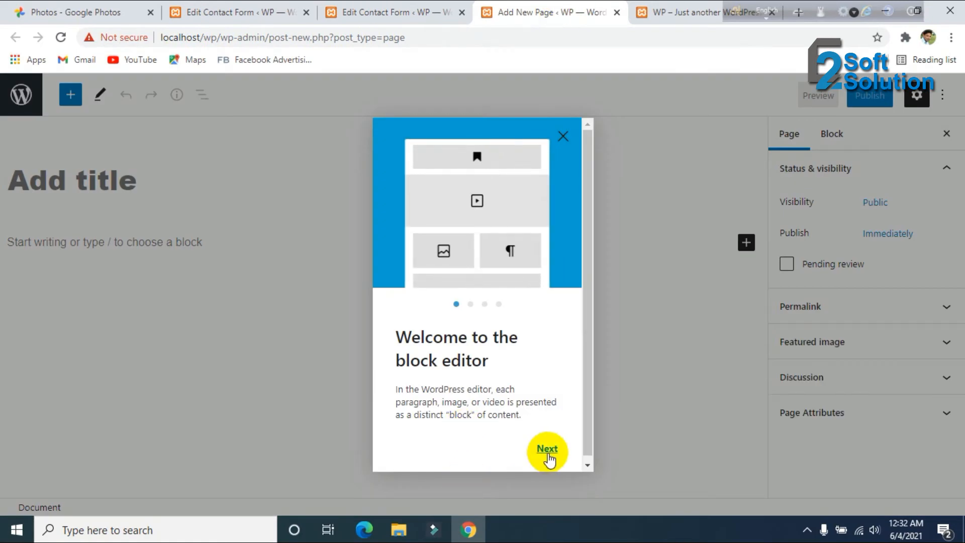
click(549, 456)
click(547, 456)
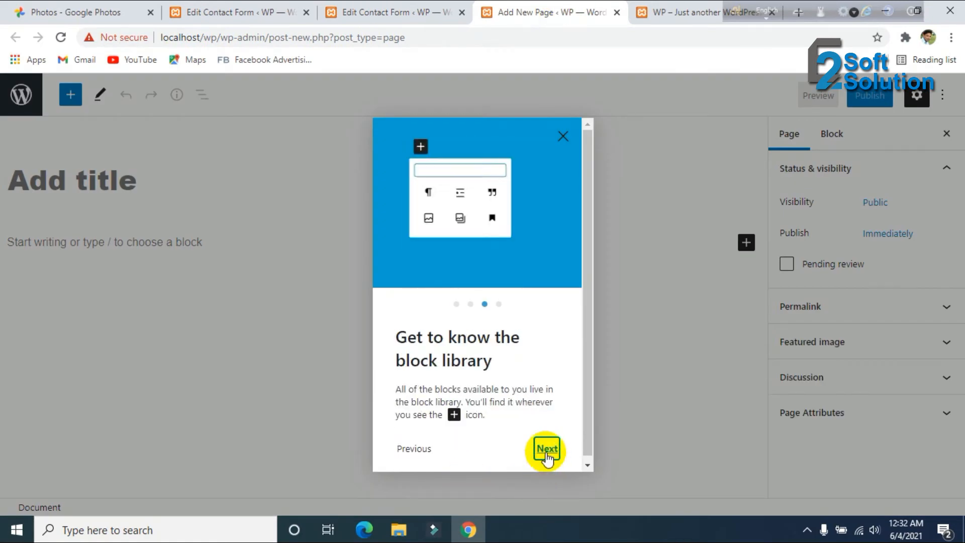
click(546, 456)
click(544, 454)
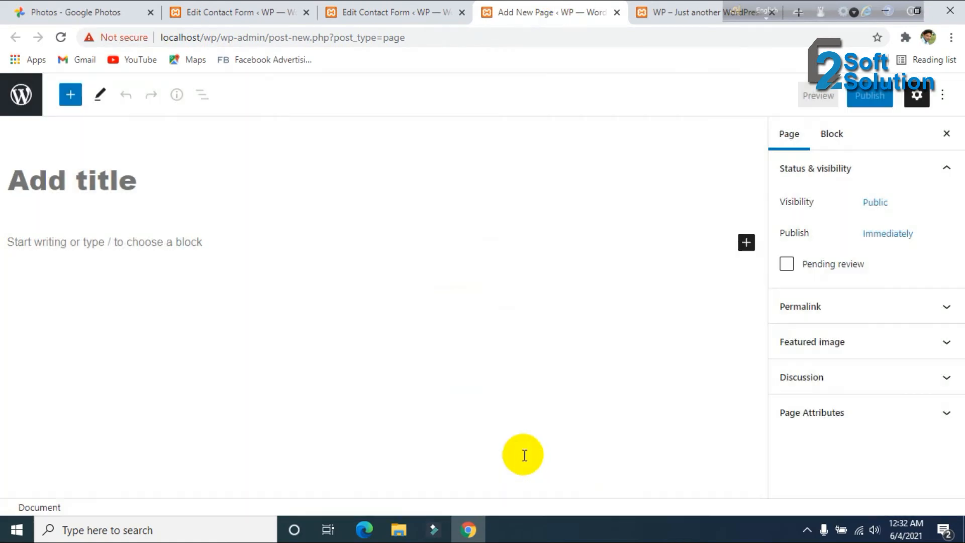
Insert a Shortcode block in the new page and paste [contact-form-7 id="8" title="Contact Us"] into it
click(114, 250)
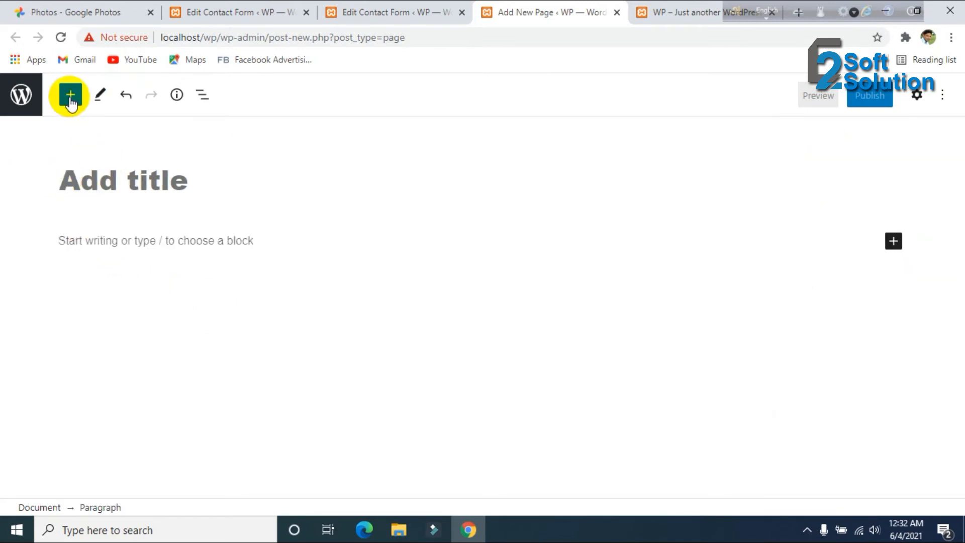
click(70, 97)
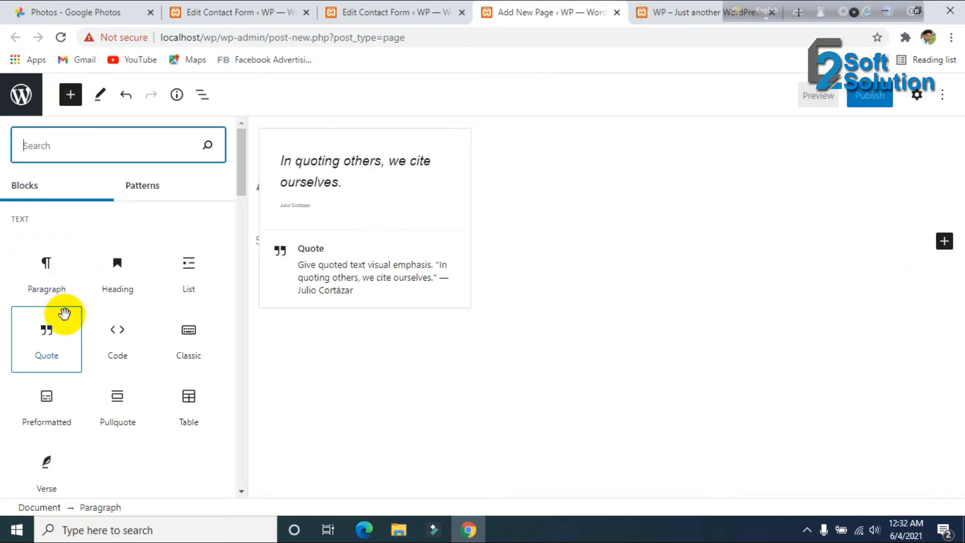
scroll(65, 314, down, 5)
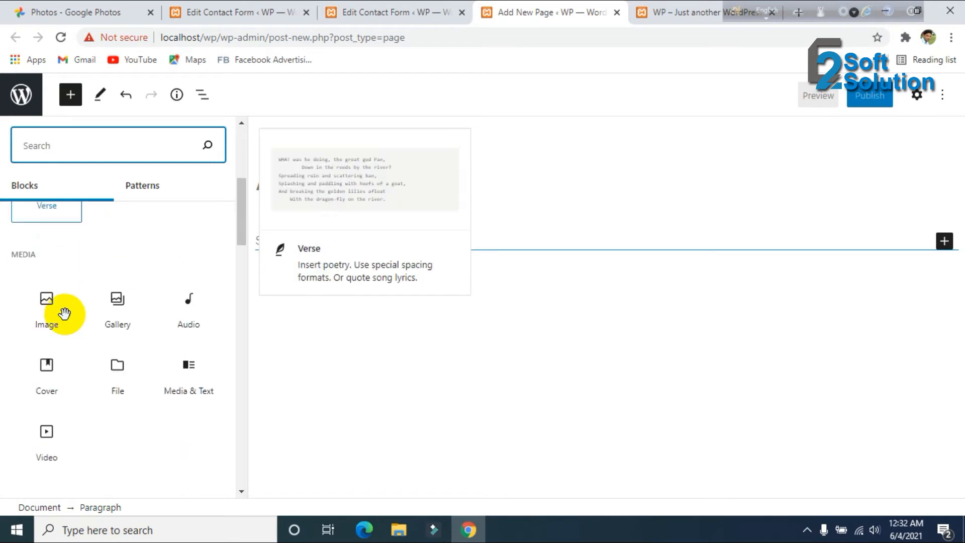
scroll(65, 313, down, 5)
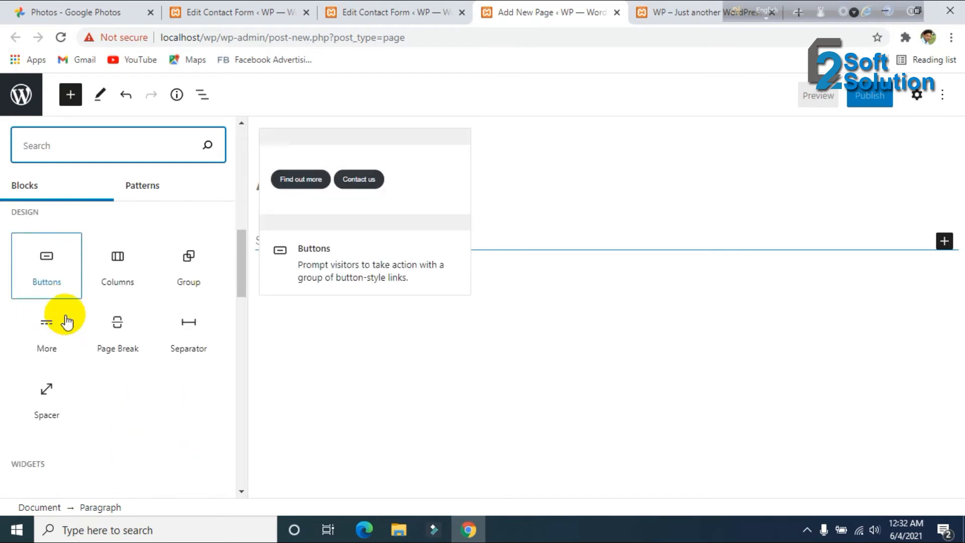
scroll(67, 321, down, 3)
click(119, 384)
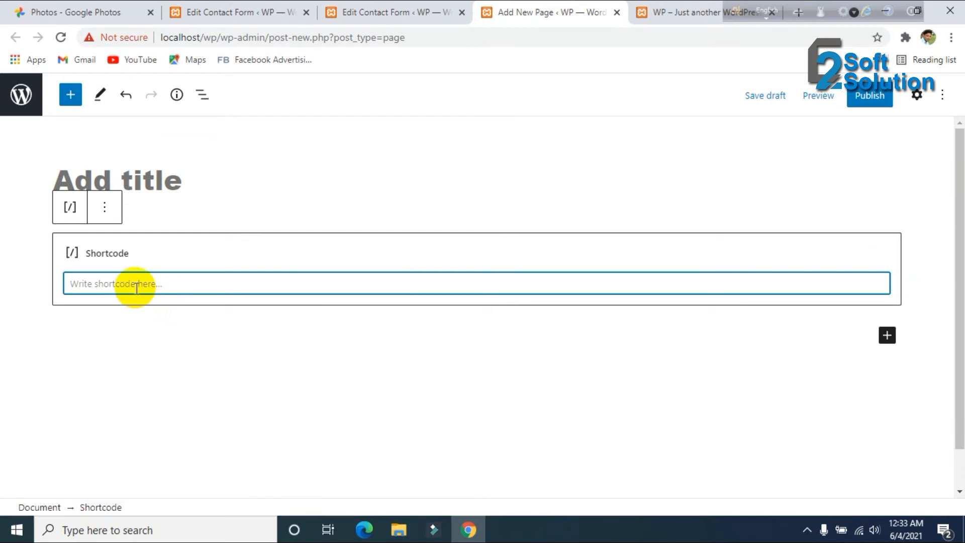
key(ctrl+v)
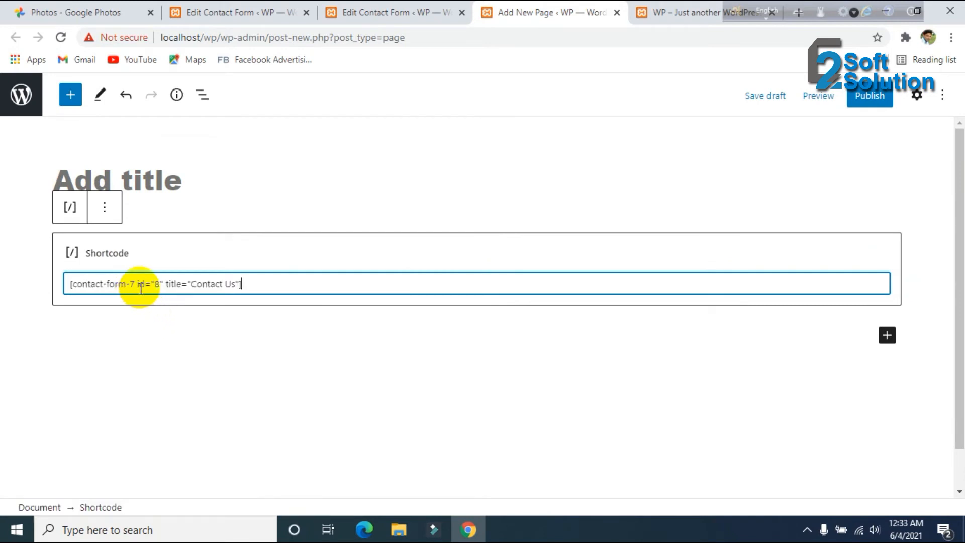
Title the page "Contact Us" and publish it
click(203, 360)
click(191, 193)
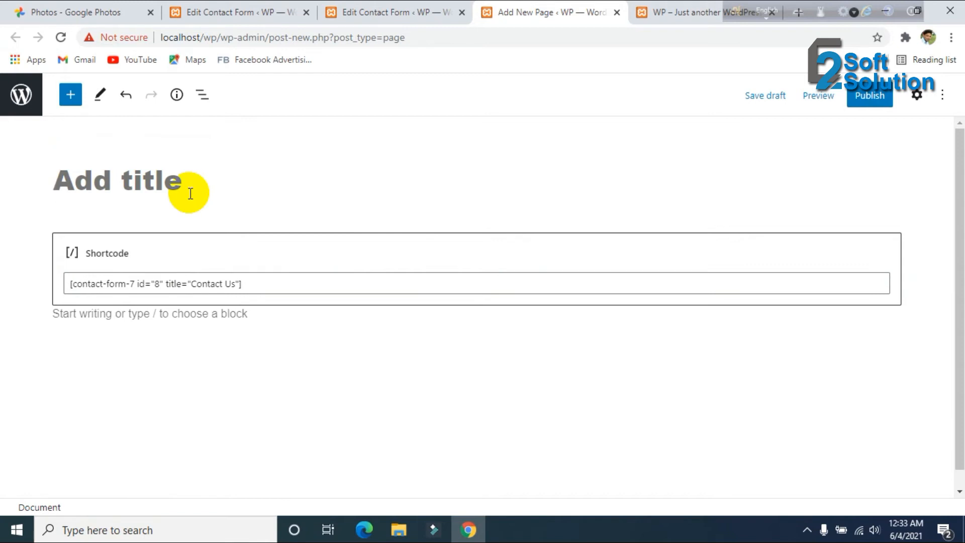
text(Cont)
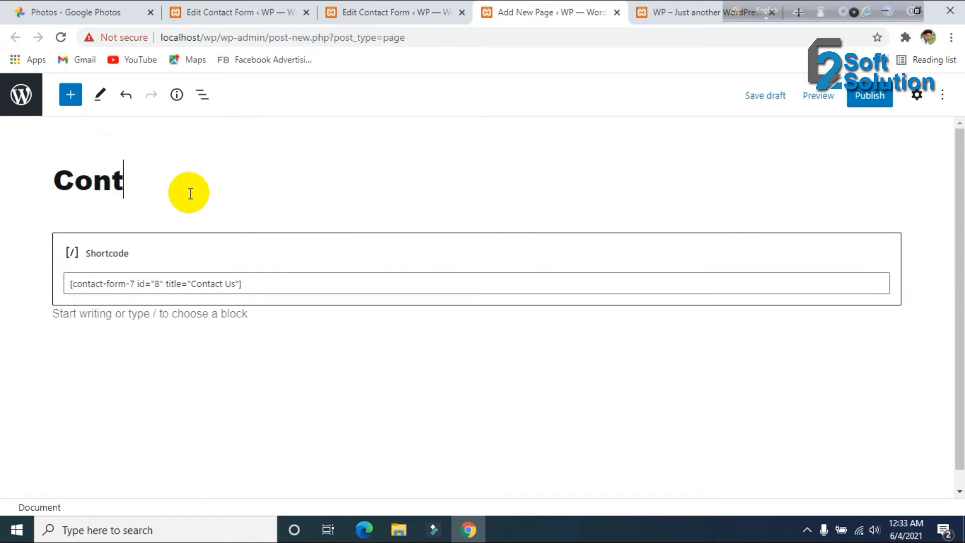
text(act)
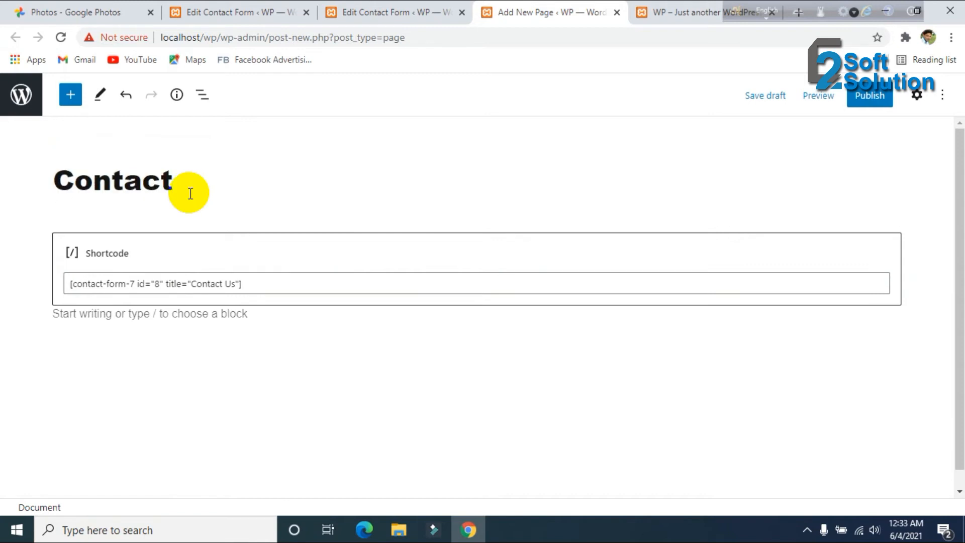
text( Us)
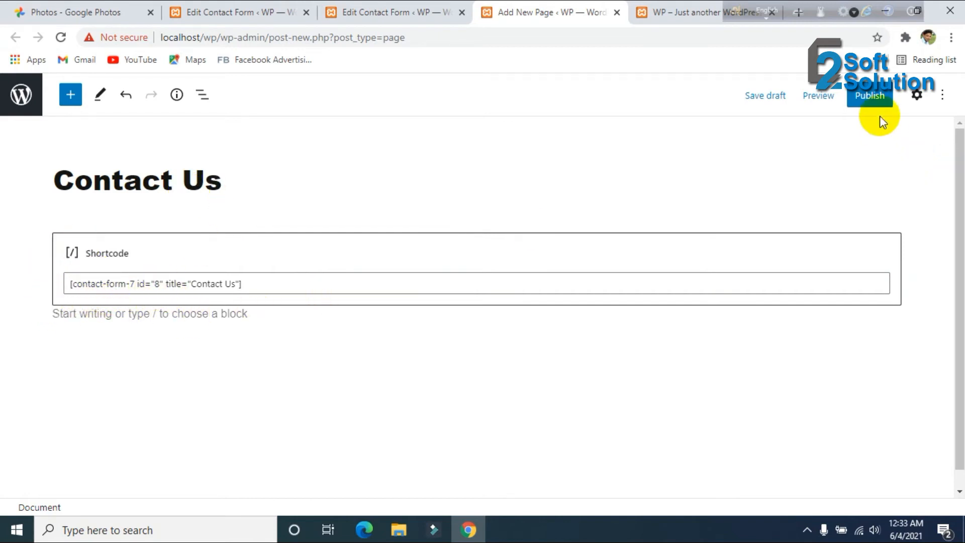
click(874, 96)
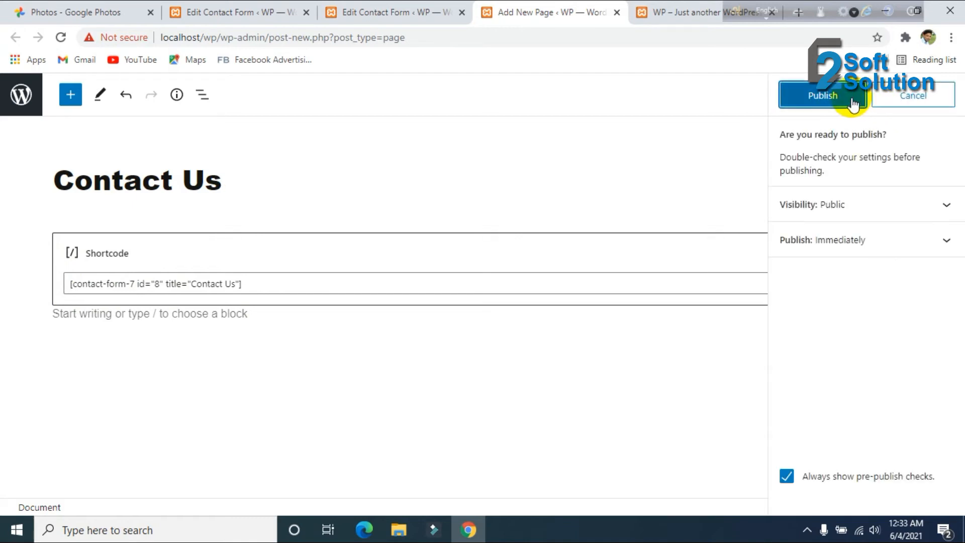
click(851, 98)
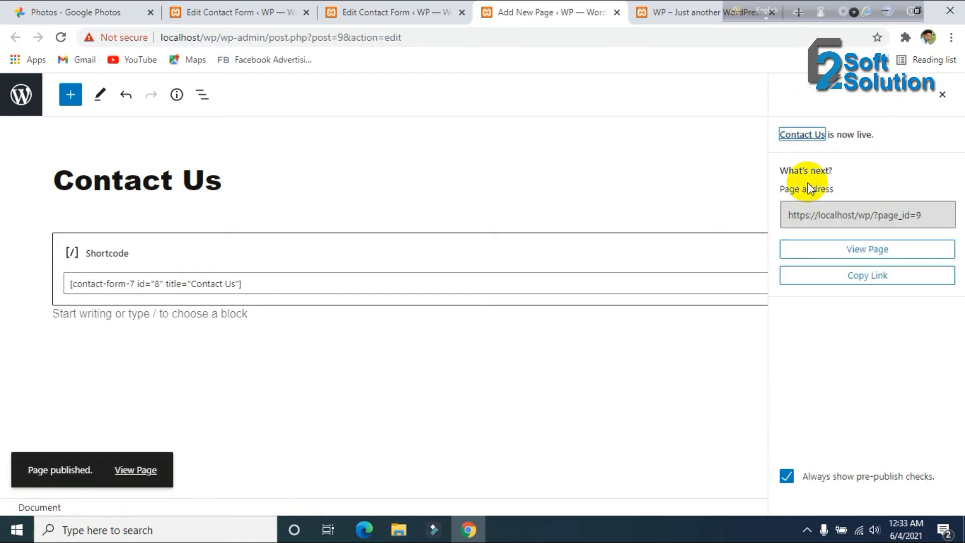
Open the published Contact Us page in a new browser tab and switch to it
right_click(138, 473)
click(227, 361)
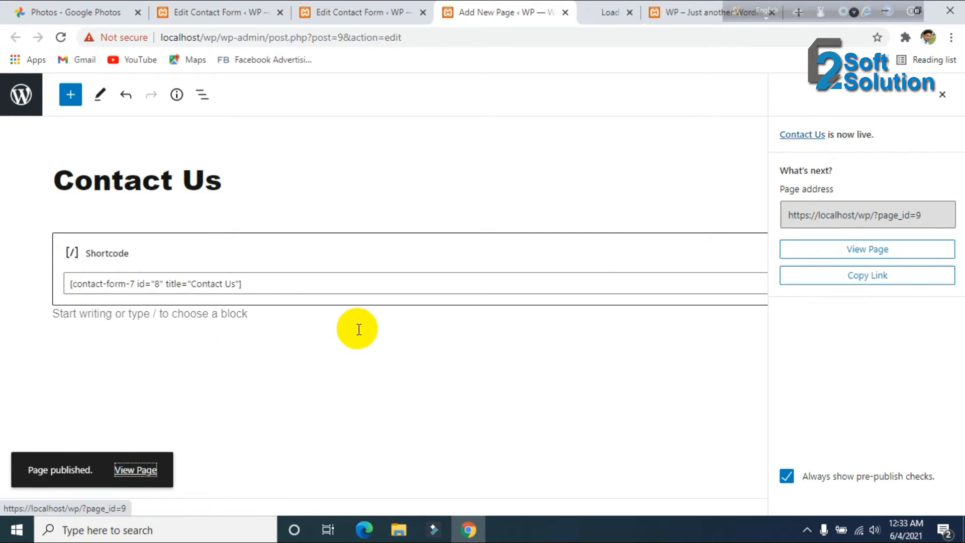
click(580, 13)
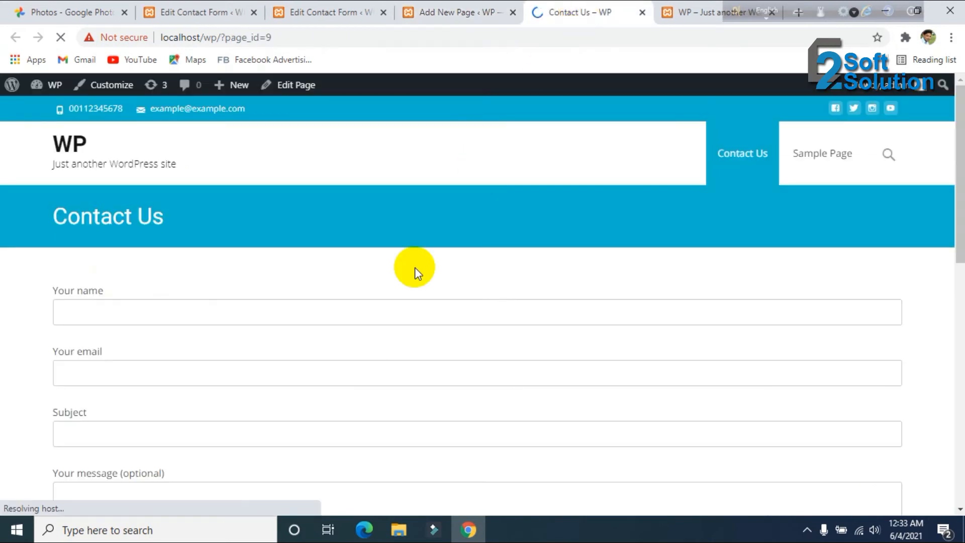
Examine the live contact form's name, email, subject and message fields and its submit button
scroll(414, 272, down, 3)
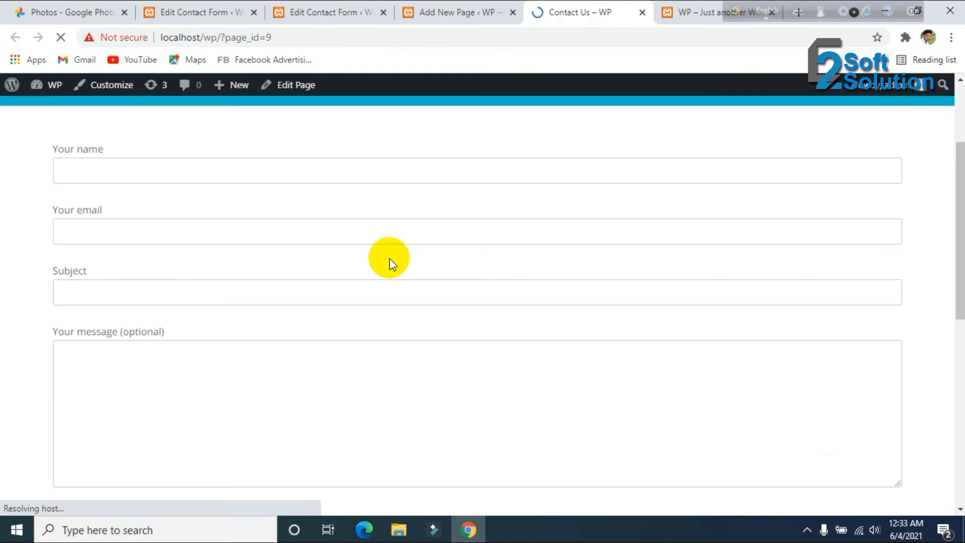
click(107, 176)
click(102, 232)
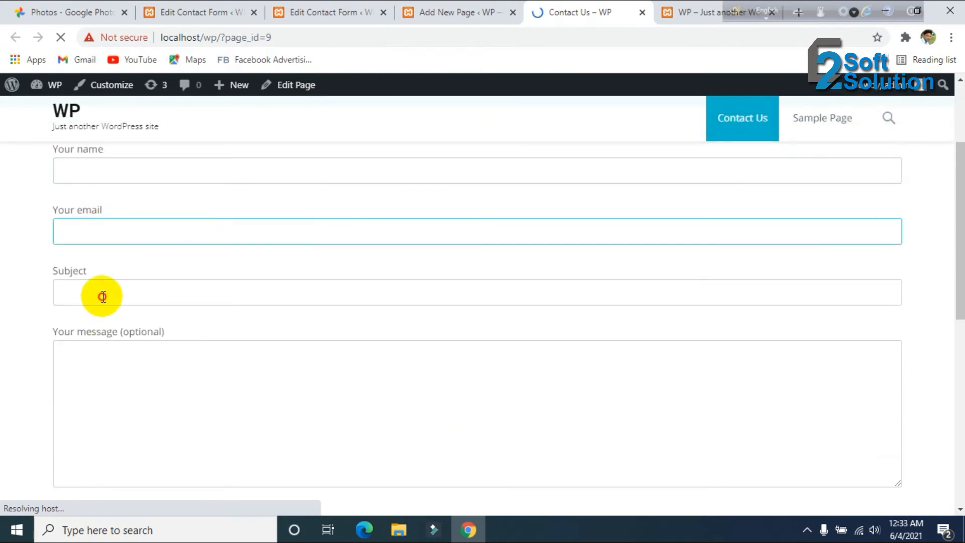
click(101, 293)
click(112, 362)
scroll(115, 364, down, 1)
scroll(115, 364, down, 5)
scroll(98, 274, up, 9)
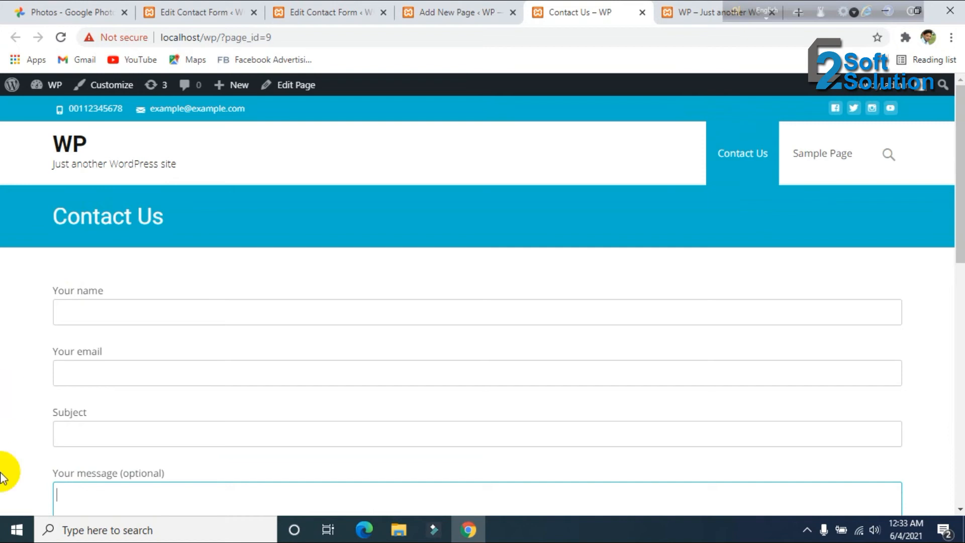
scroll(253, 446, down, 3)
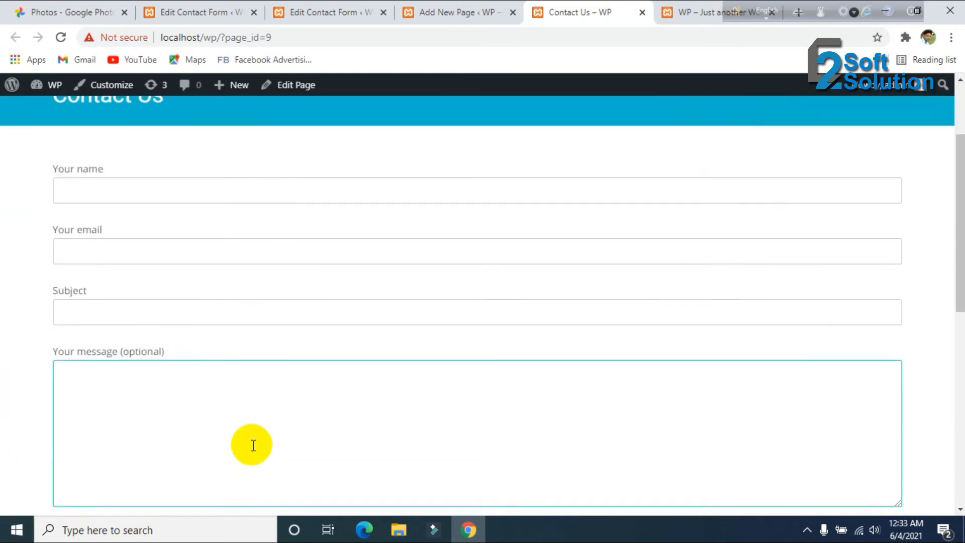
scroll(360, 241, up, 3)
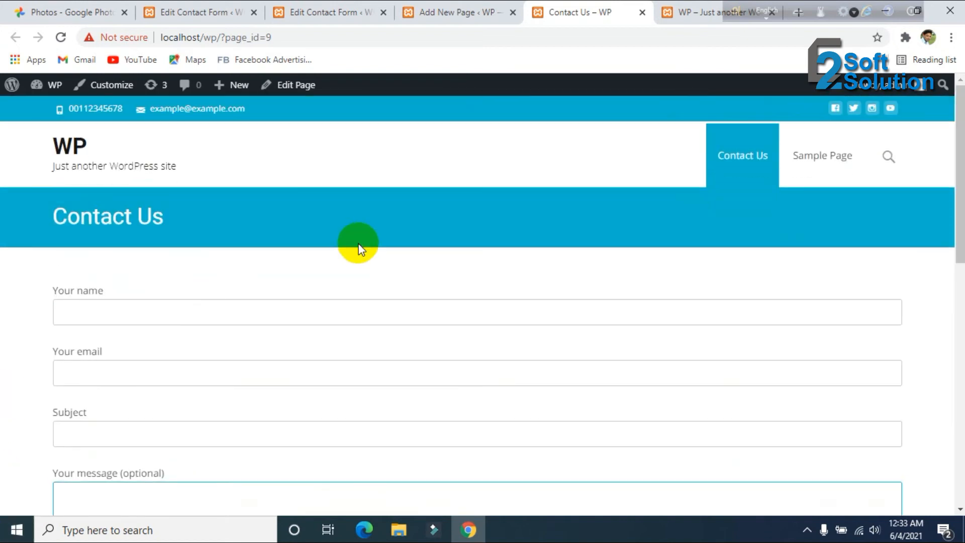
click(138, 313)
click(116, 378)
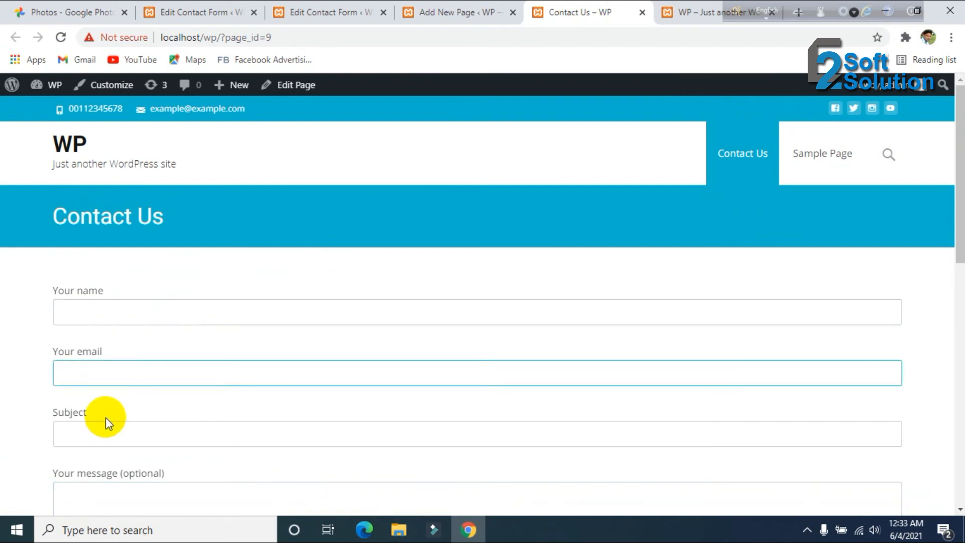
scroll(103, 432, down, 4)
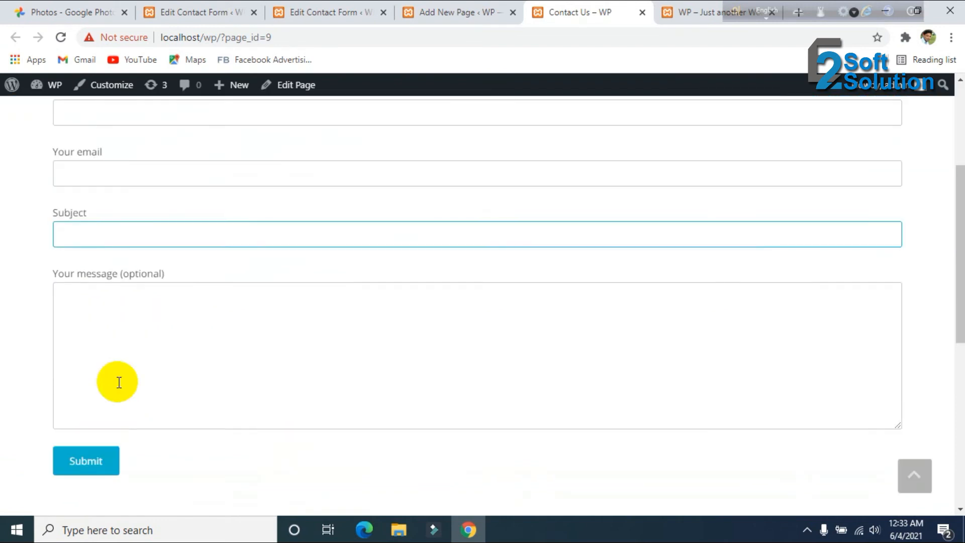
click(98, 302)
scroll(144, 365, down, 2)
scroll(144, 365, up, 6)
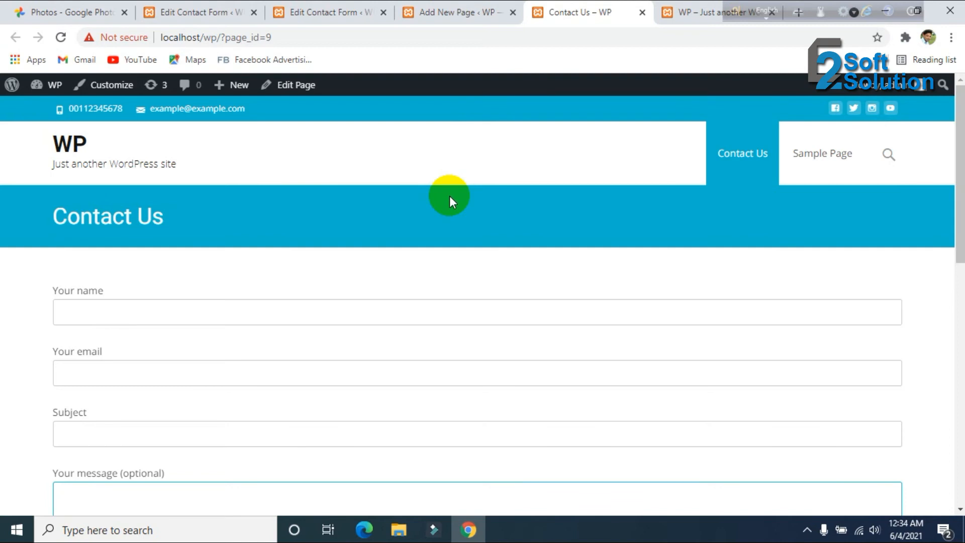
Close the live Contact Us page, the new page editor and the duplicate Edit Contact Form browser tab
click(642, 13)
click(593, 13)
click(470, 13)
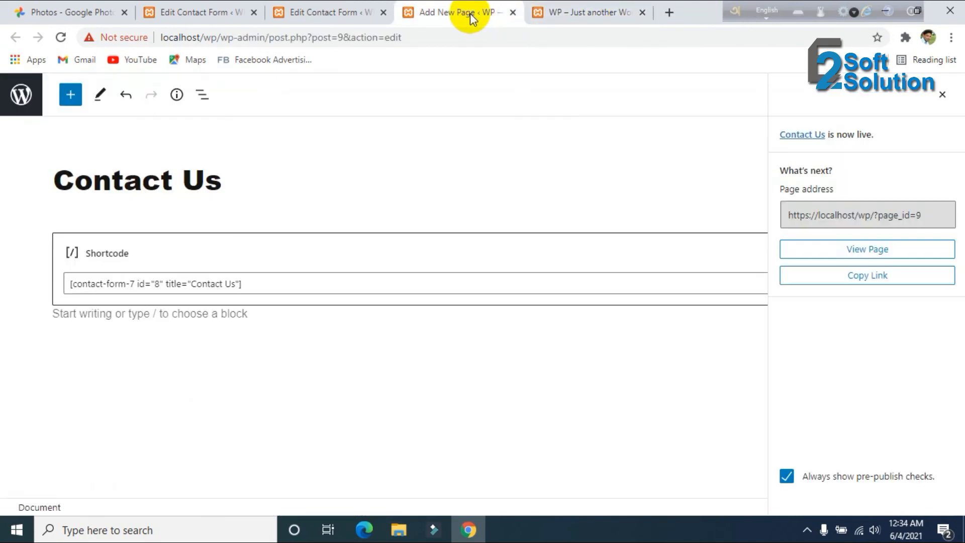
click(513, 14)
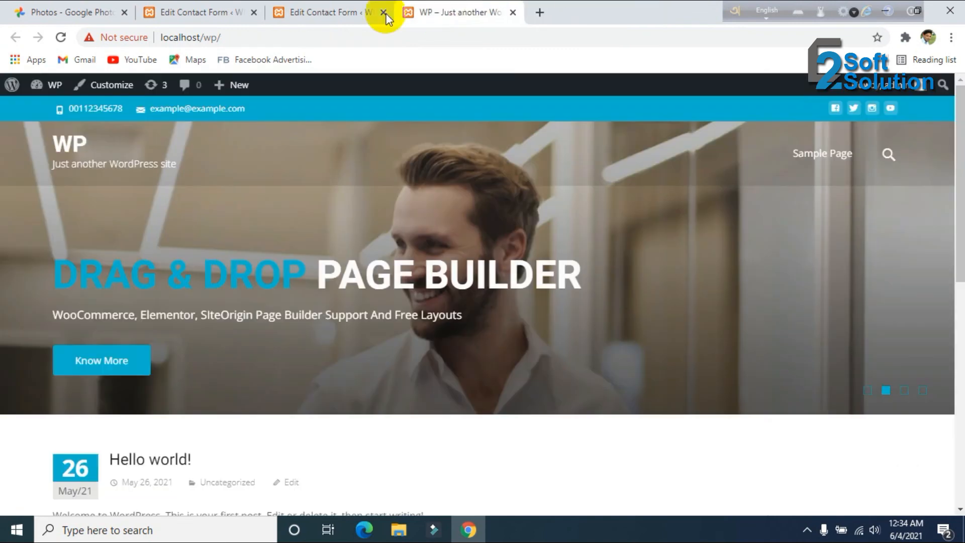
click(345, 12)
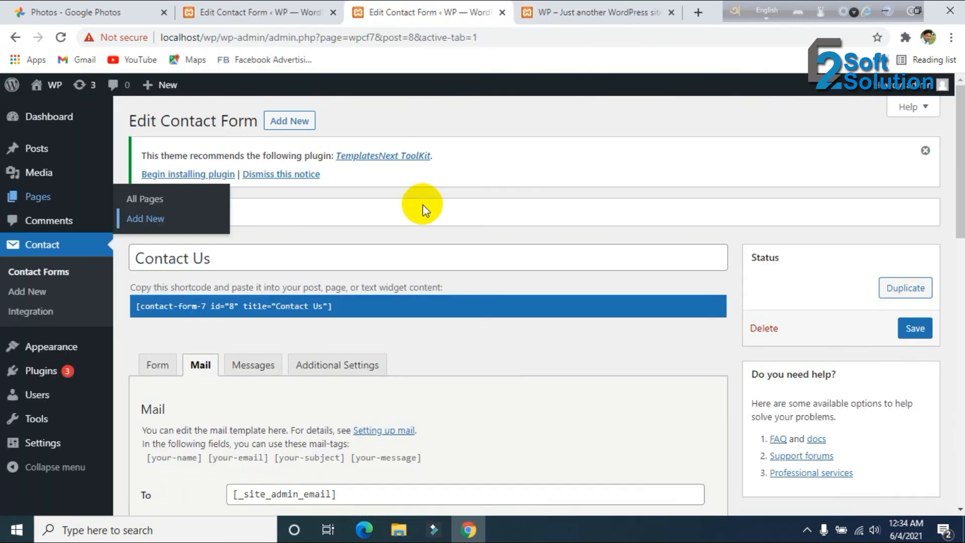
click(502, 11)
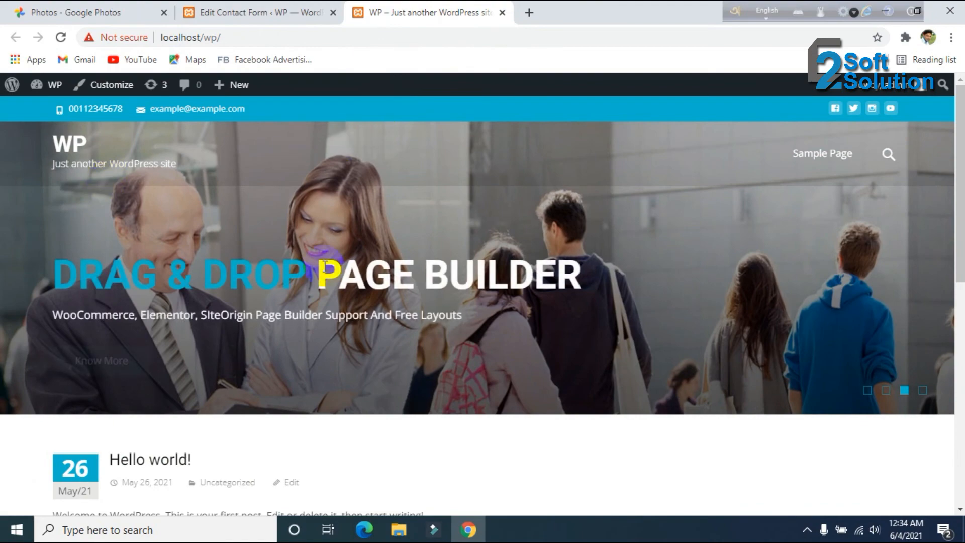
Reload the site's home page and open the Contact Us page from the site's navigation
scroll(323, 266, down, 3)
scroll(324, 267, up, 3)
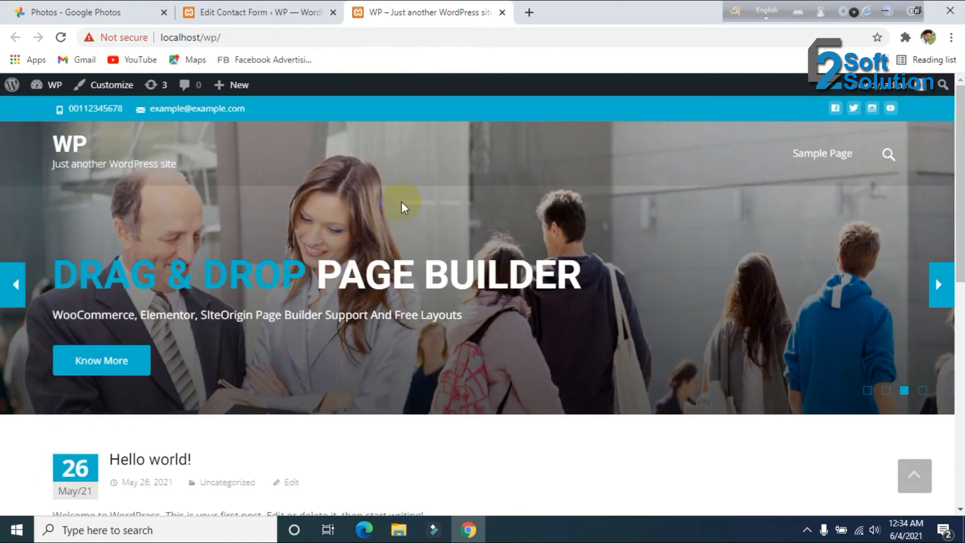
right_click(461, 112)
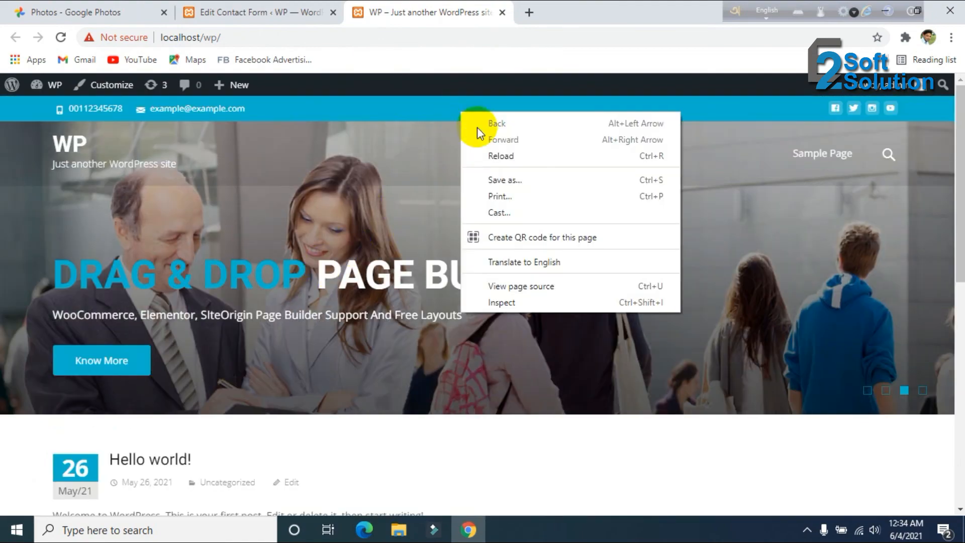
click(492, 156)
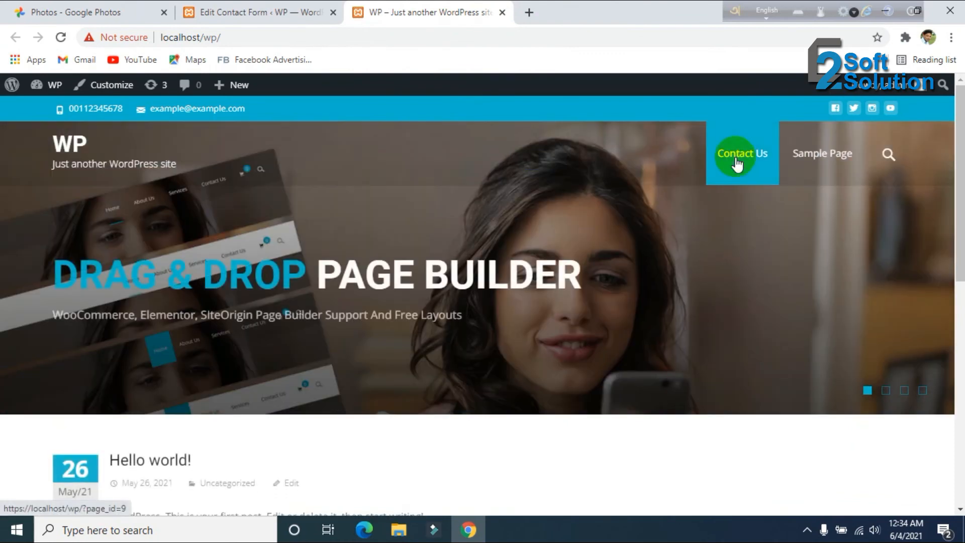
click(738, 155)
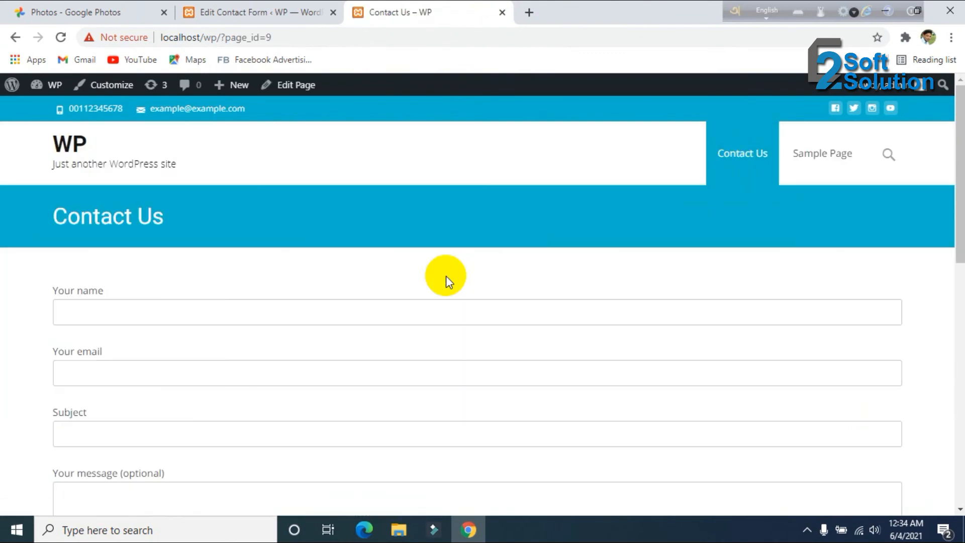
Review the form on the Contact Us page reached through the site navigation, from the name field down to the submit button
scroll(445, 275, down, 3)
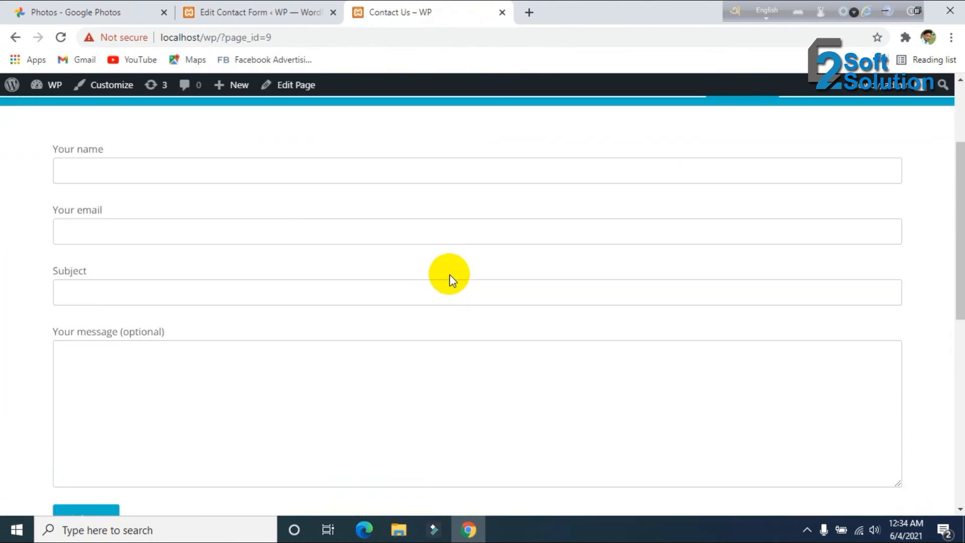
click(120, 233)
click(125, 290)
click(125, 386)
scroll(177, 394, down, 3)
scroll(177, 395, up, 5)
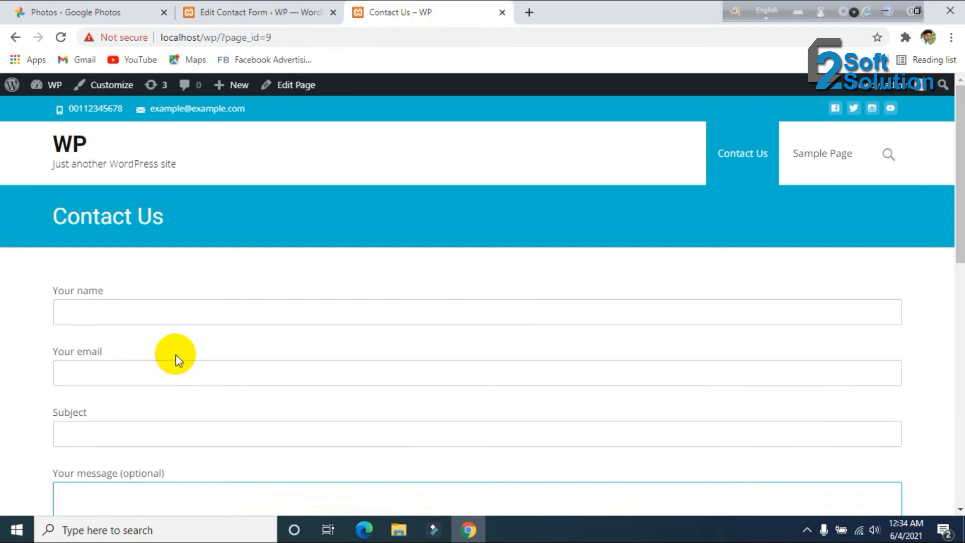
click(92, 312)
click(79, 368)
click(88, 329)
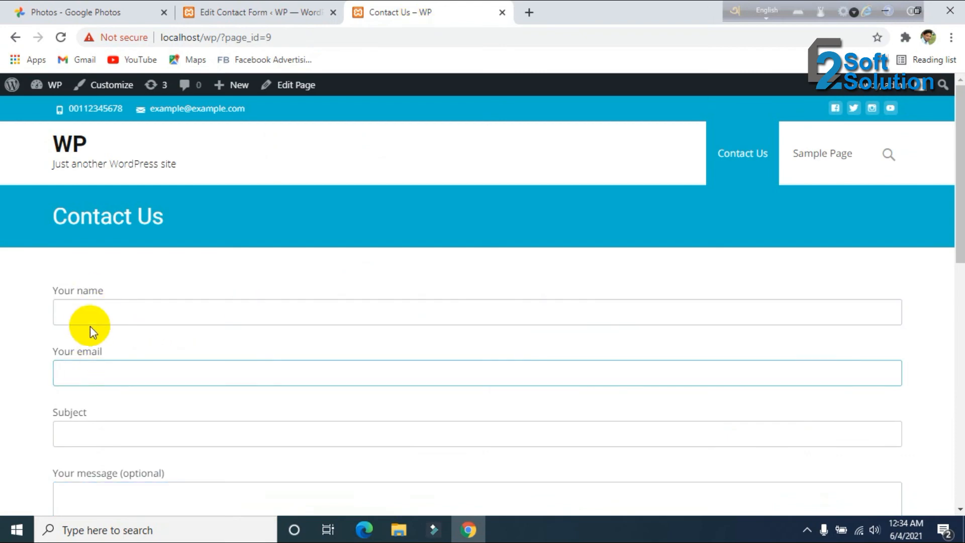
click(92, 311)
click(79, 376)
scroll(103, 437, down, 4)
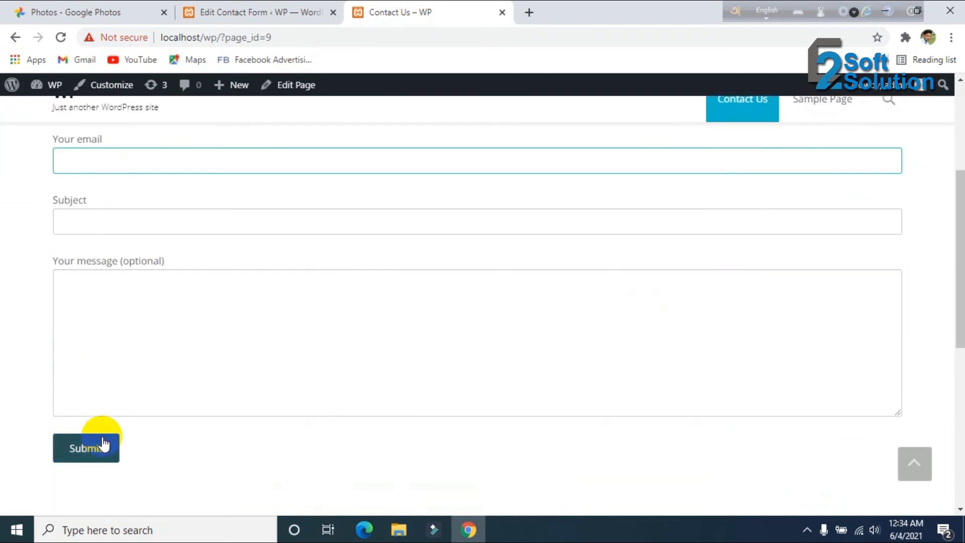
Open the Contact Us form in the contact forms list, review its shortcode and form template, and return to the live page
key(ctrl+shift+Tab)
click(196, 389)
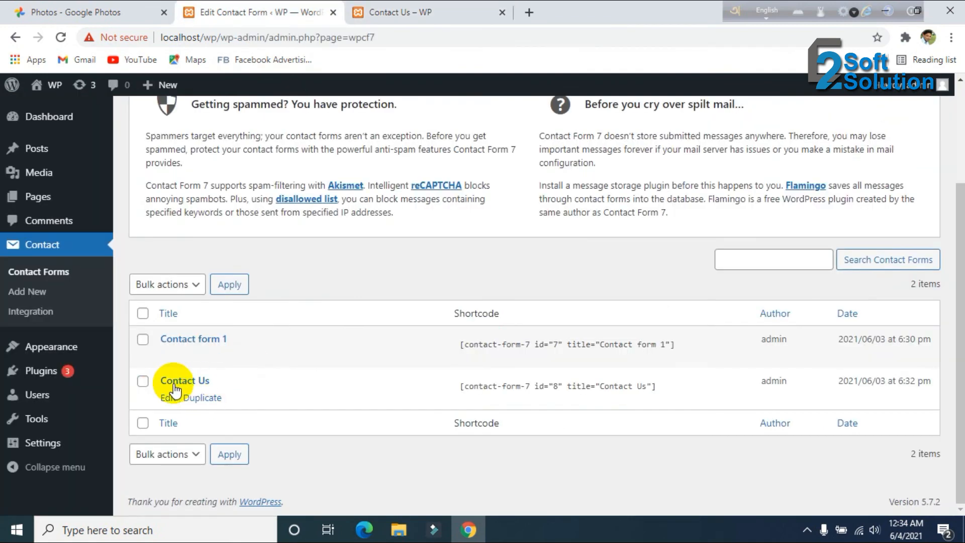
scroll(327, 411, down, 3)
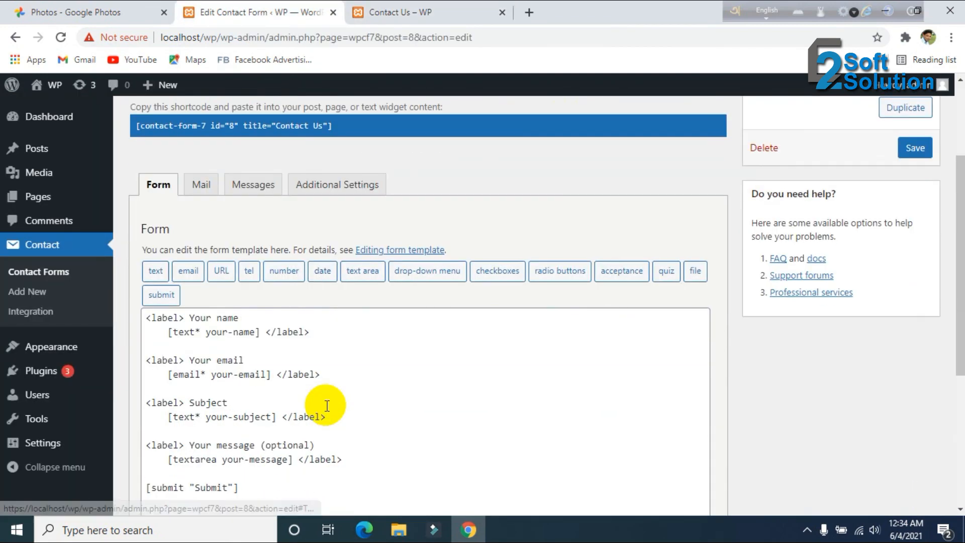
scroll(327, 405, up, 3)
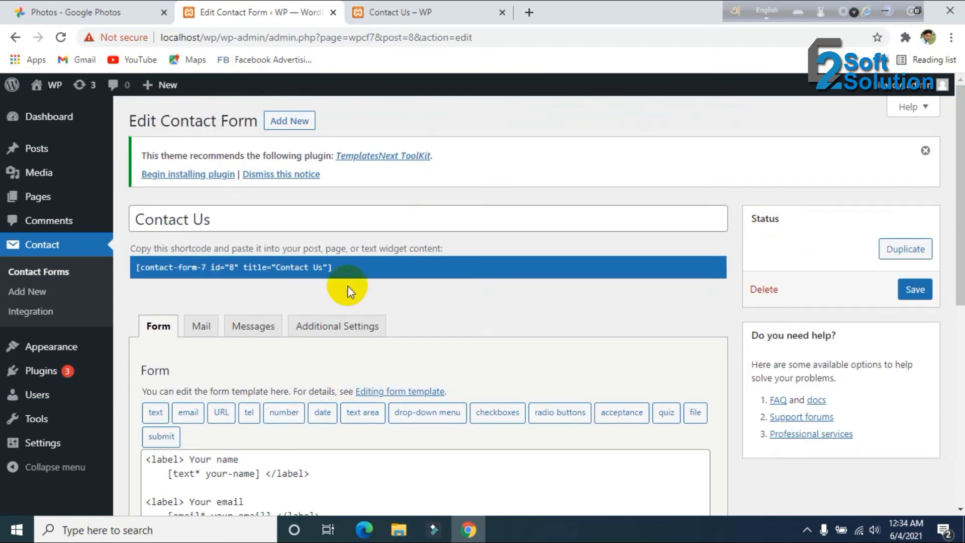
key(ctrl+Tab)
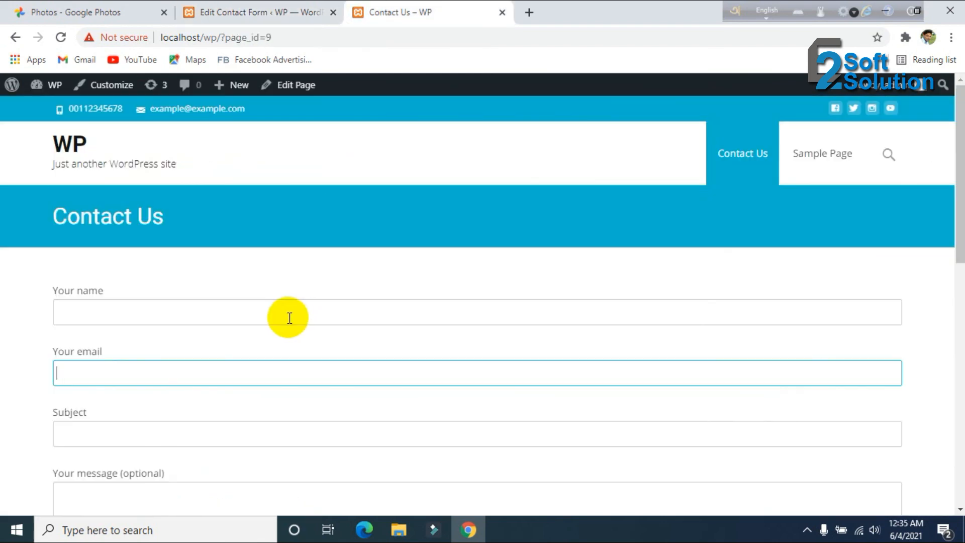